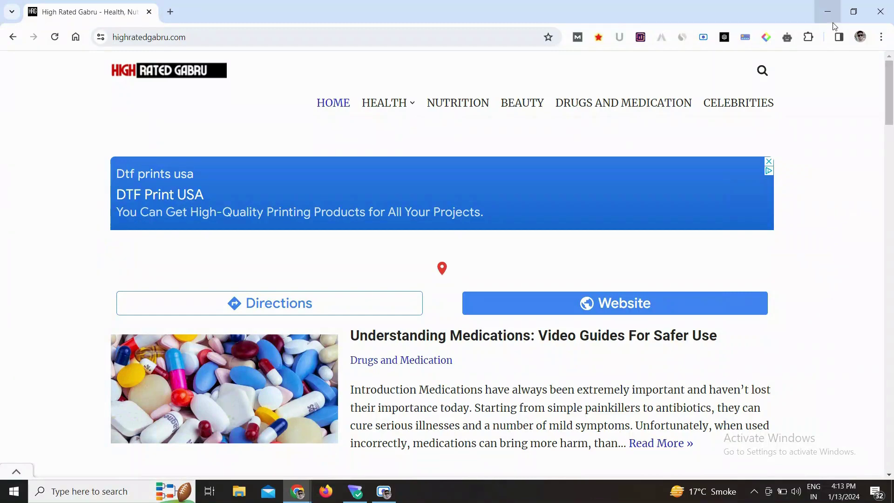
Minimize the browser and screen recorder windows, check the Proton VPN connection details, and minimize Proton VPN
click(828, 11)
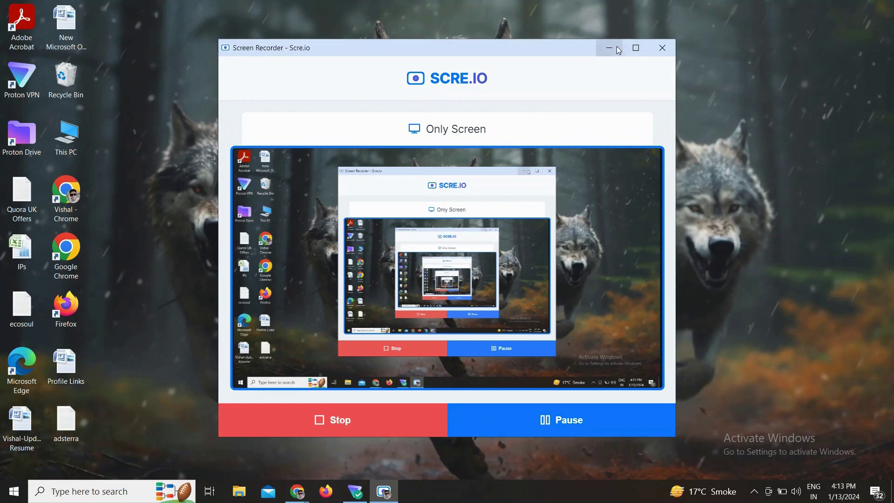
click(617, 49)
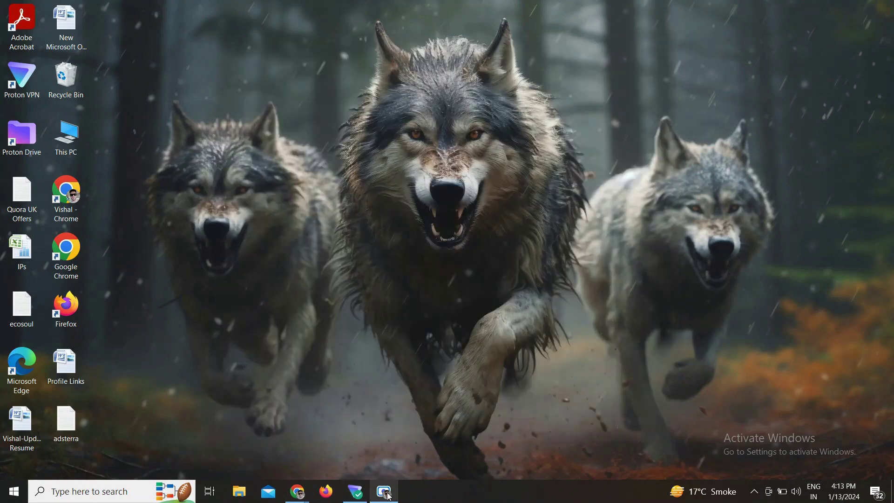
click(355, 493)
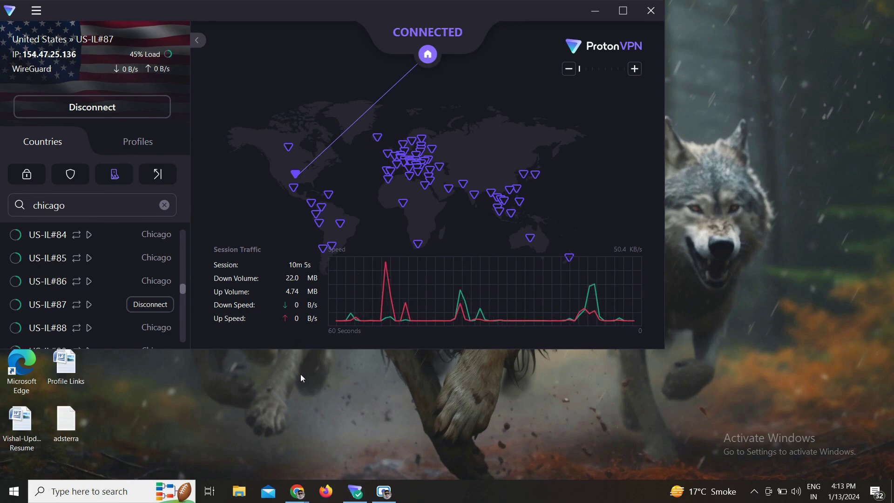
click(596, 10)
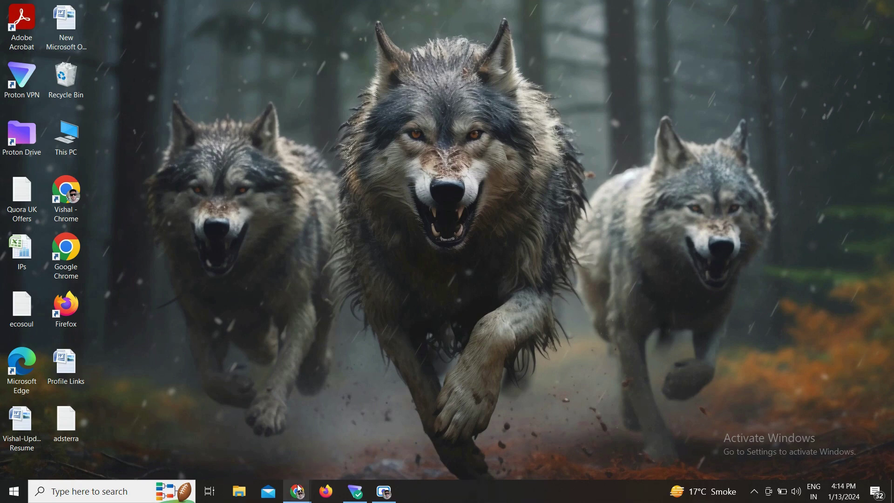
Launch Google Chrome with the last profile in the third row of the profile list and maximize its window
double_click(70, 254)
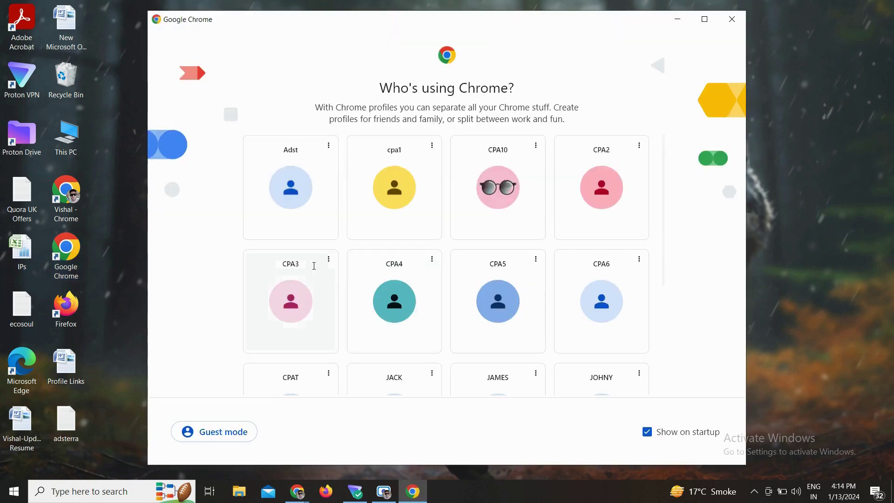
scroll(425, 281, down, 4)
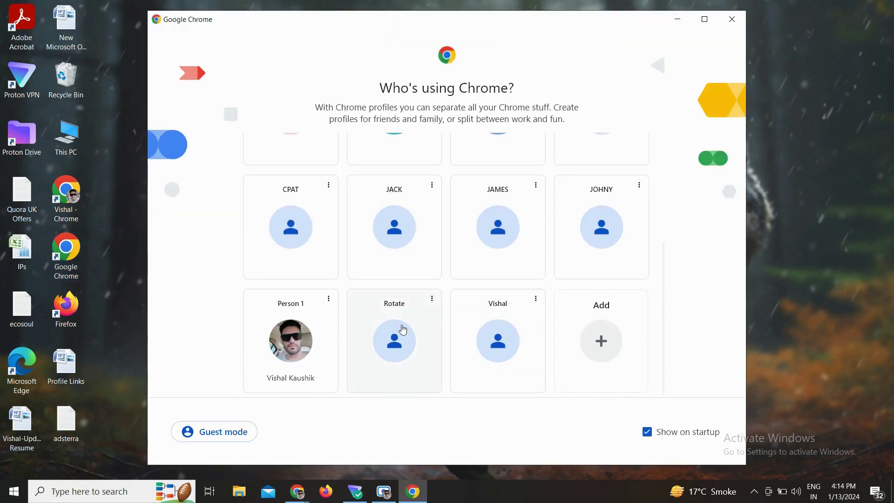
scroll(399, 333, up, 1)
click(590, 249)
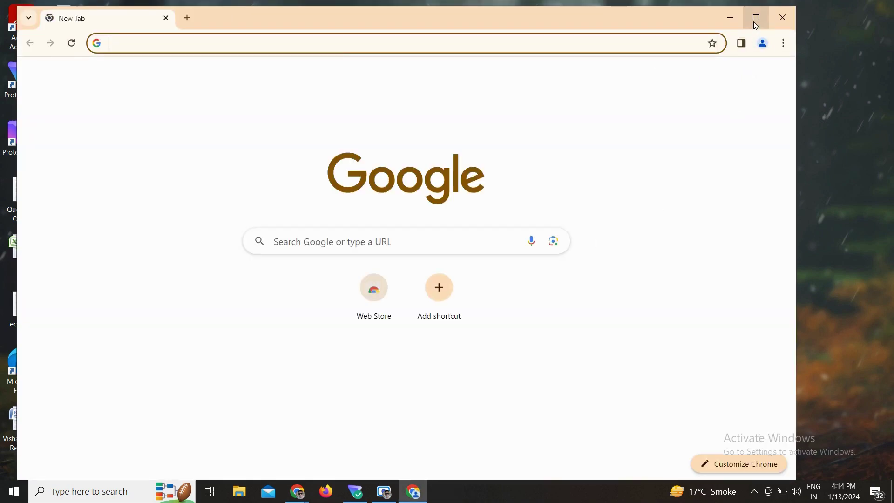
click(757, 18)
Open whoer.net and dismiss the tip about switching Chrome profiles
click(406, 38)
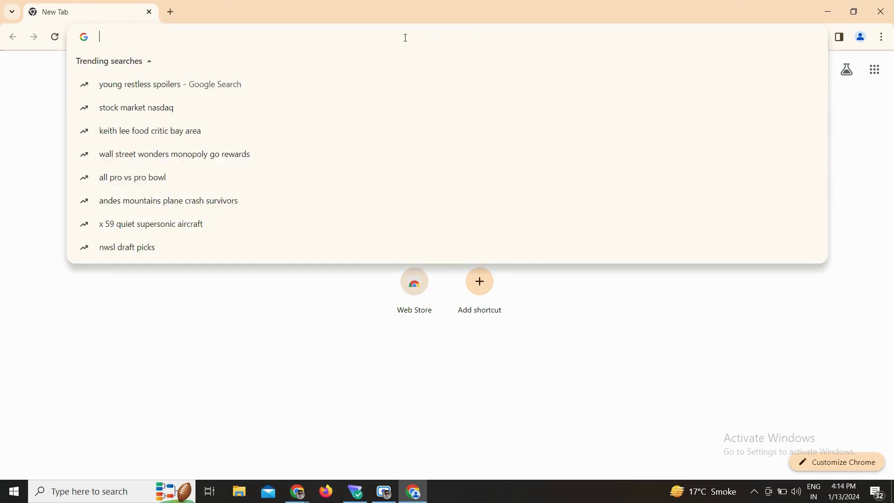
text(wh)
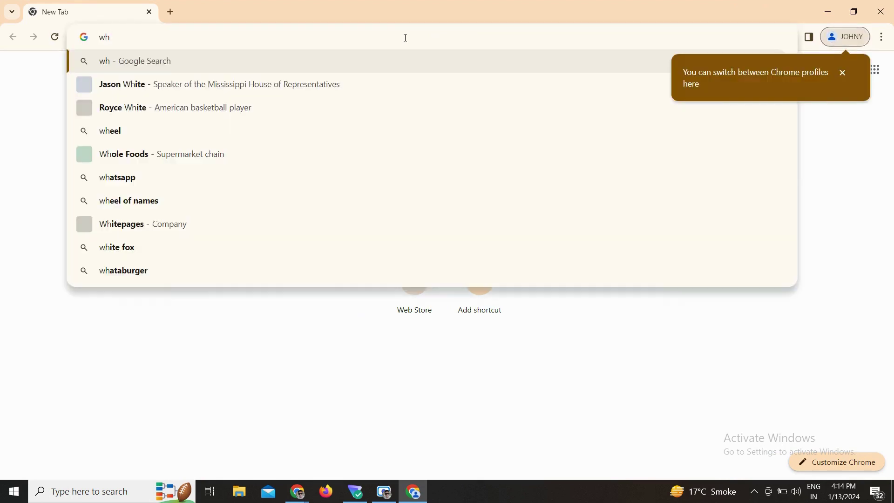
text(oer.)
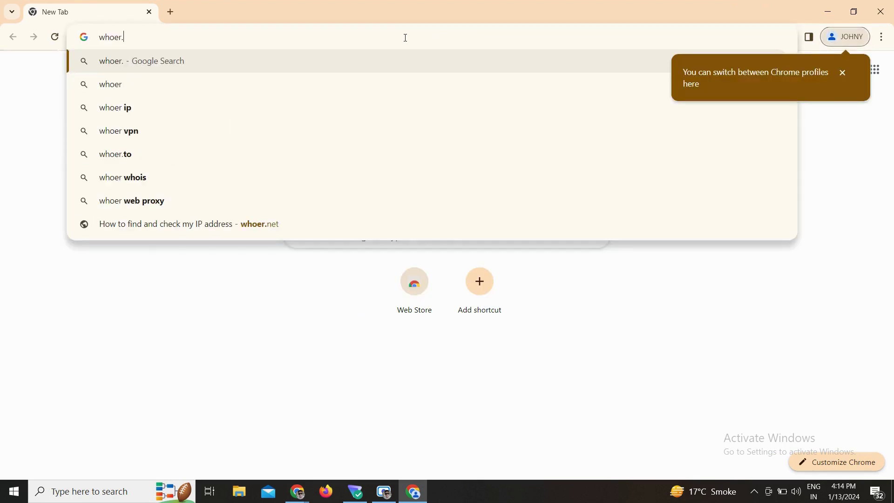
text(net)
key(Return)
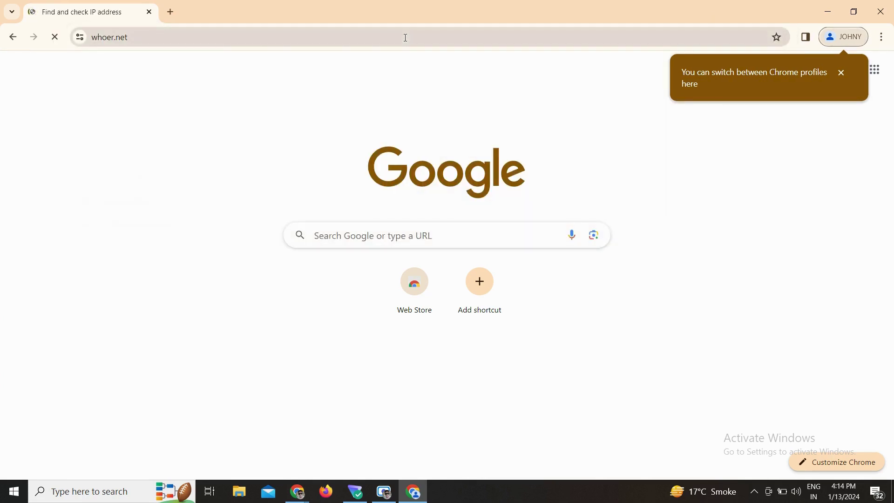
click(842, 74)
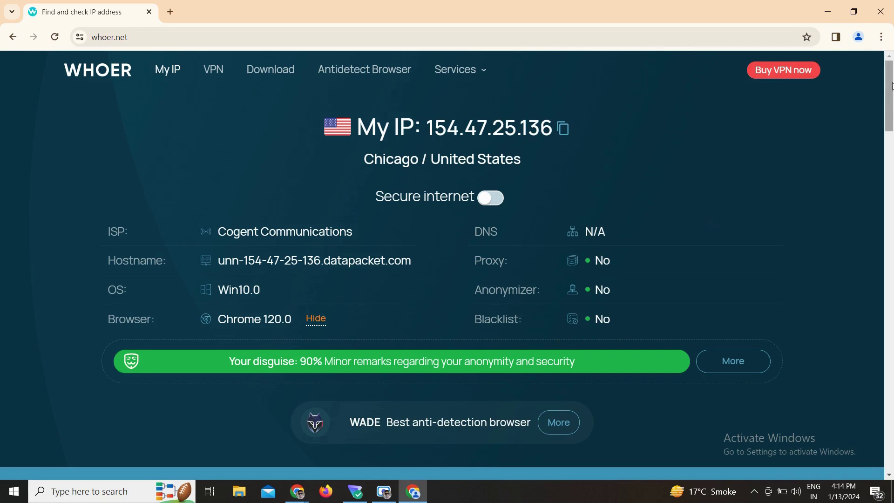
Expand the details of the disguise rating and review the DoNotTrack and system time remarks
drag(892, 86, 892, 126)
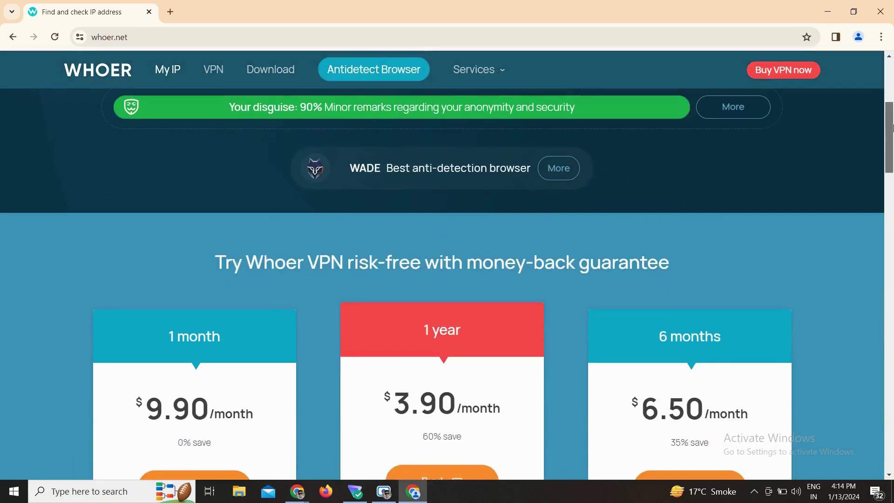
scroll(892, 127, up, 2)
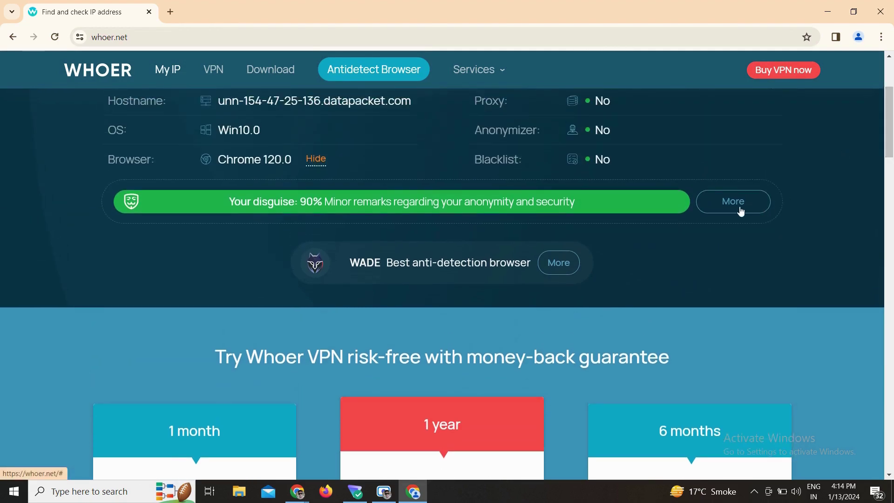
click(741, 212)
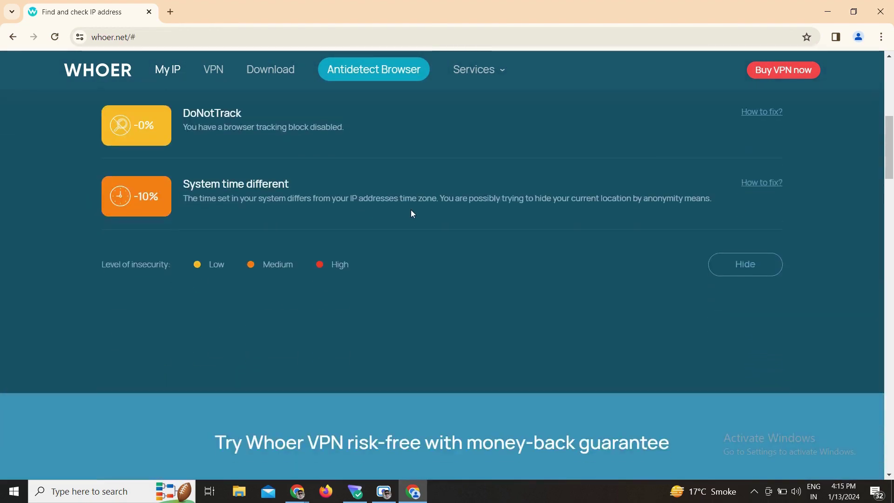
scroll(411, 210, up, 1)
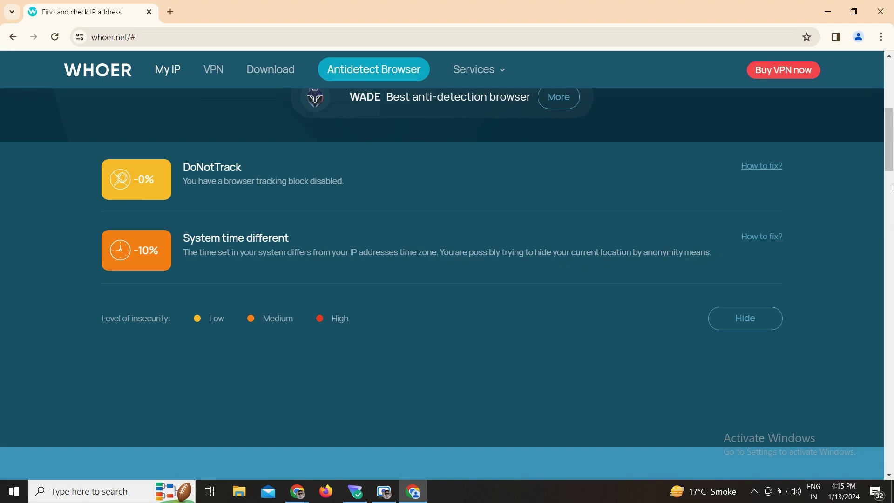
drag(890, 161, 893, 112)
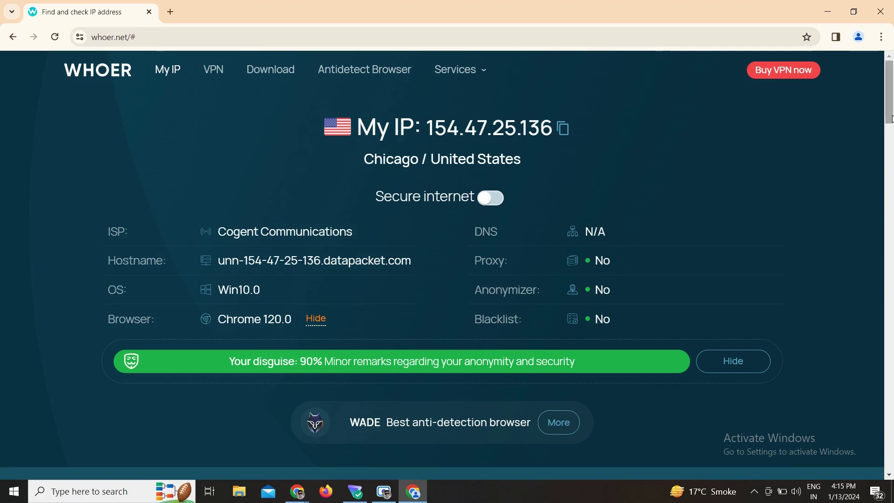
Examine the Time section of the IP address details, comparing the zone, local time and system time with their GMT offsets
drag(891, 123, 892, 283)
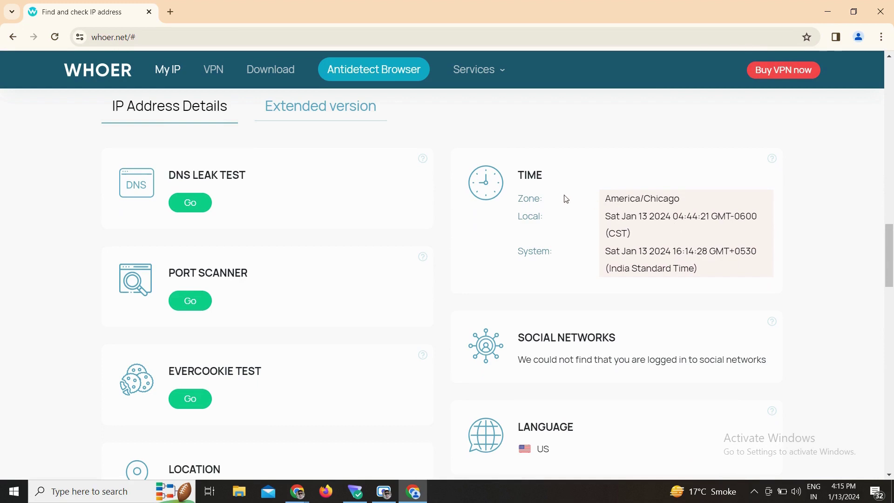
drag(681, 205, 604, 200)
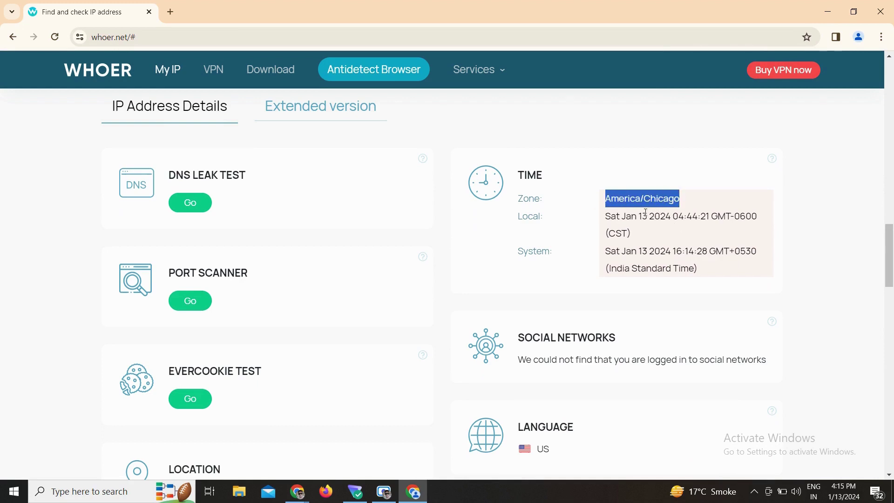
click(682, 205)
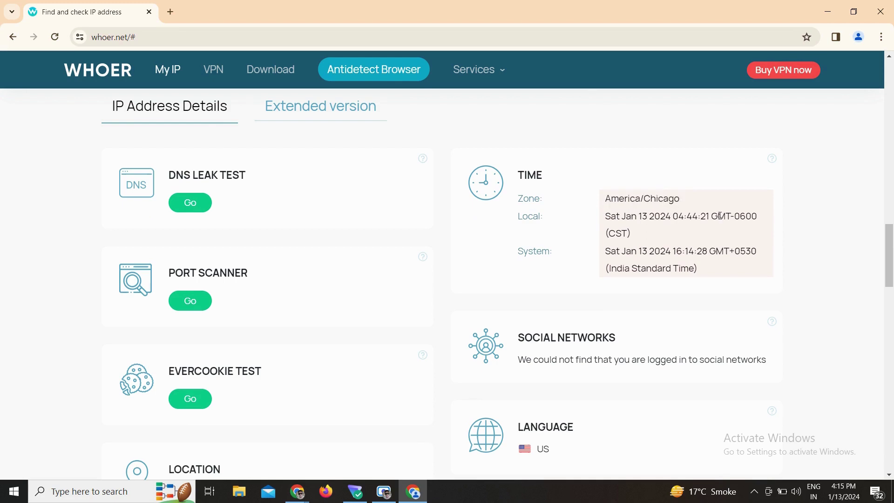
drag(713, 218, 752, 218)
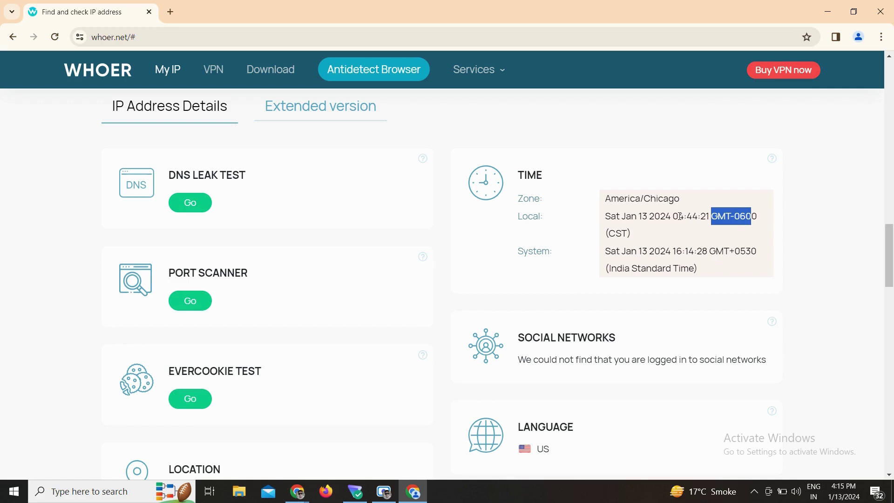
drag(681, 216, 697, 216)
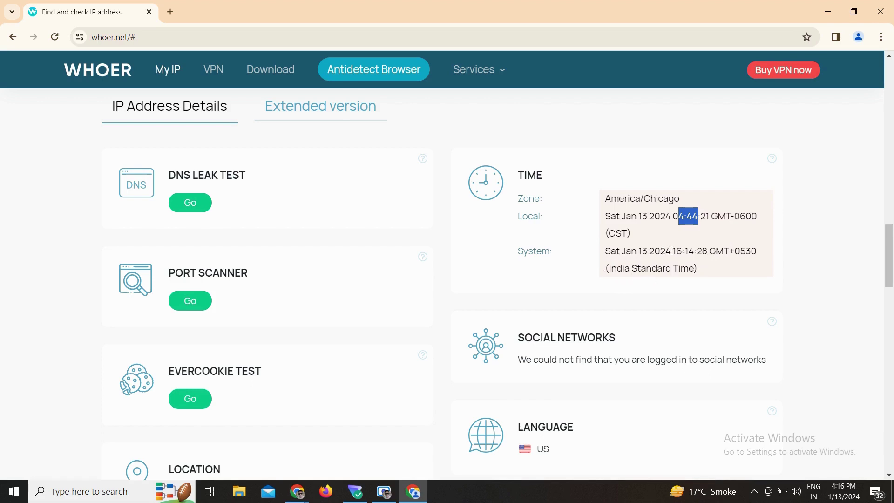
drag(672, 250, 696, 251)
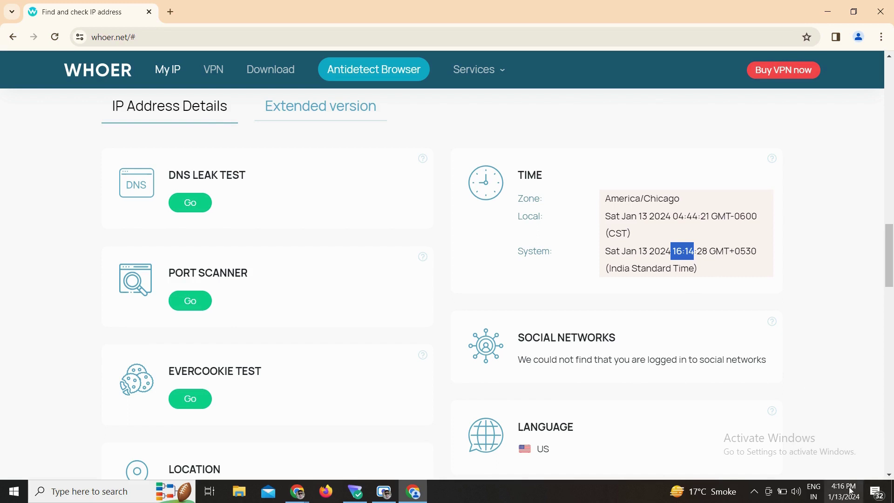
mouse_move(841, 499)
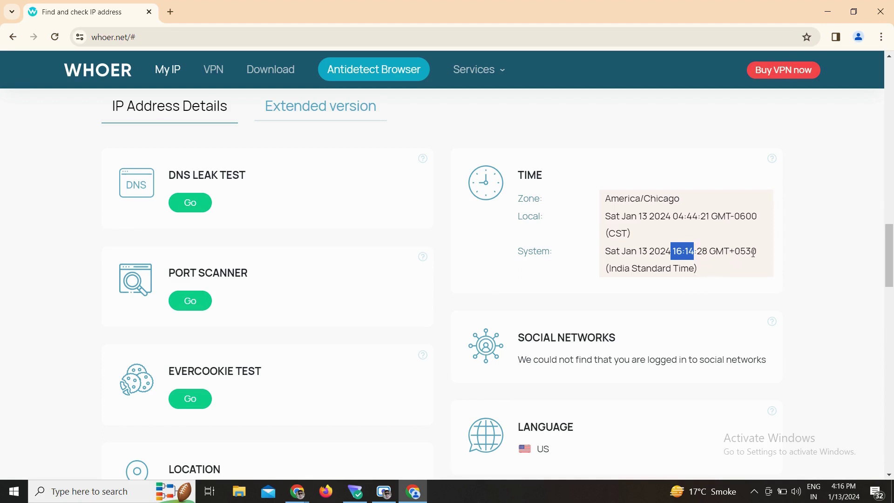
drag(757, 253, 735, 252)
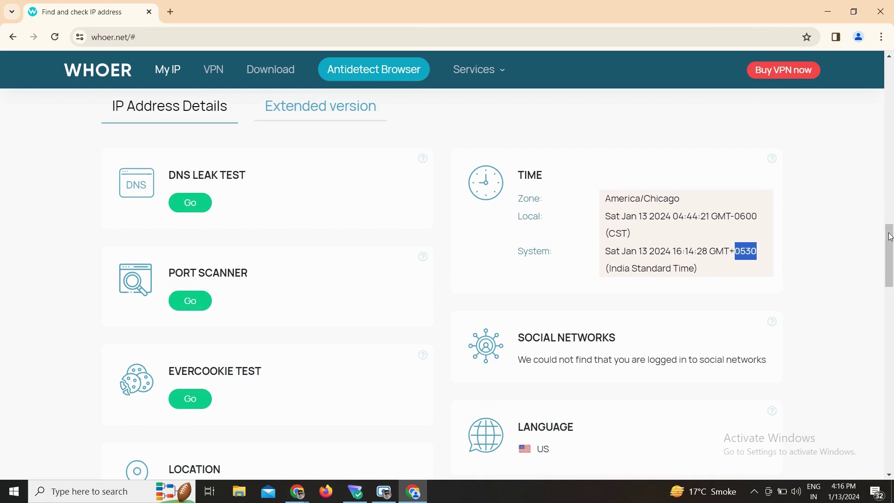
Return to the IP overview and recheck the disguise rating against its listed anonymity issues
drag(890, 237, 892, 86)
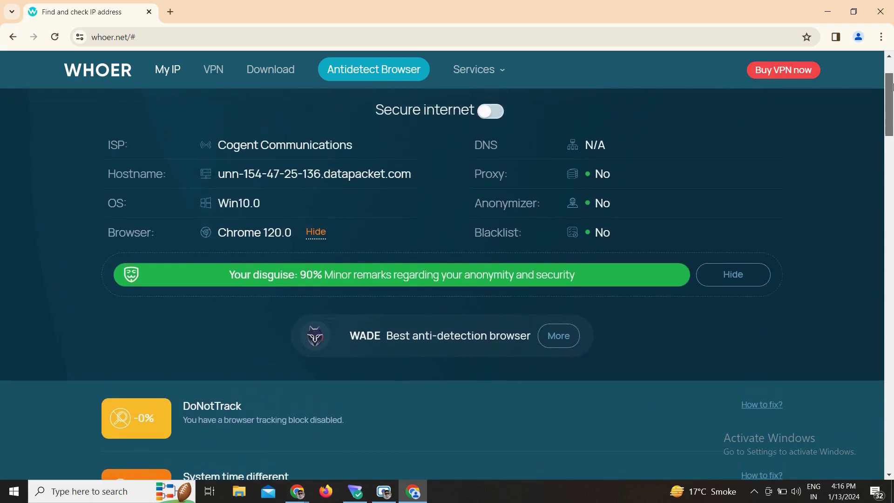
scroll(654, 236, up, 2)
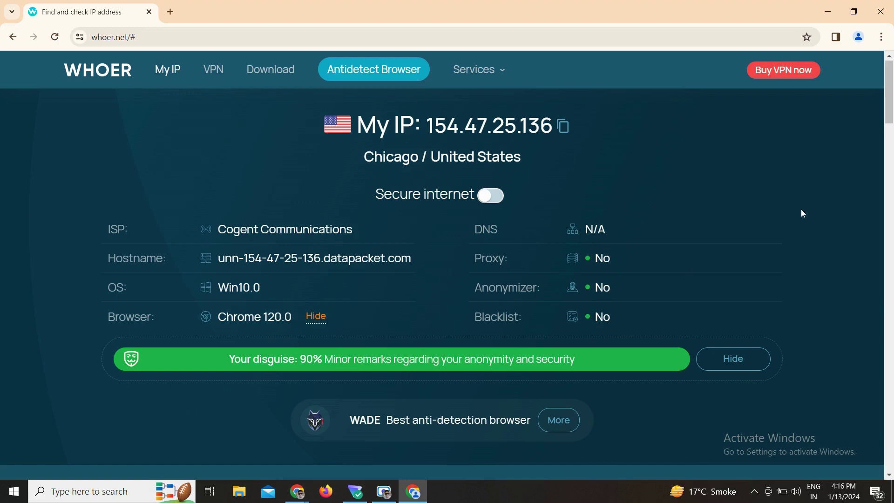
drag(892, 99, 892, 119)
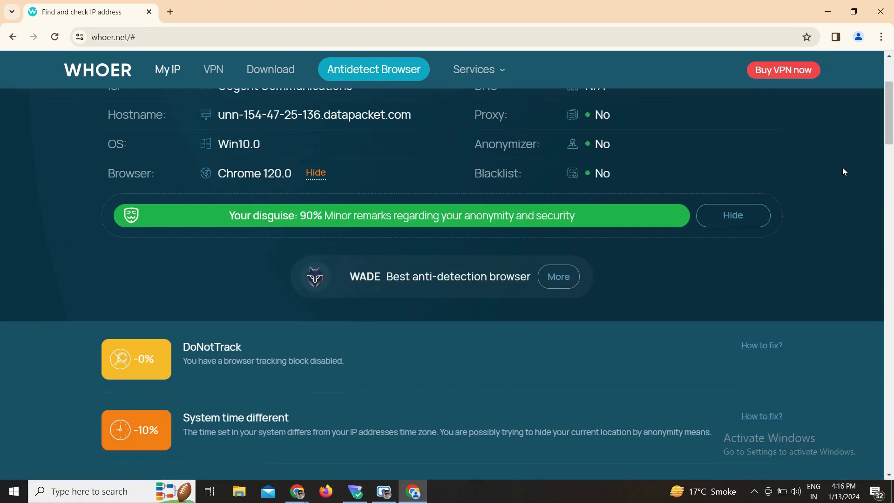
scroll(803, 236, down, 3)
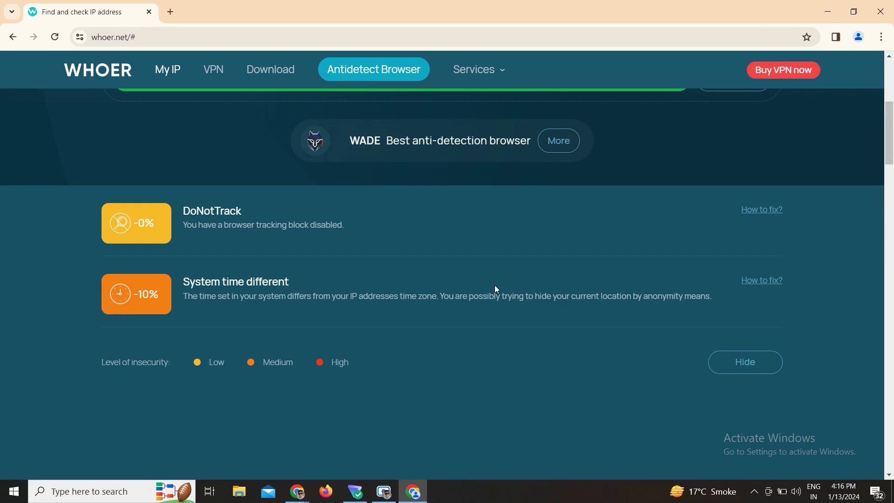
scroll(494, 285, up, 5)
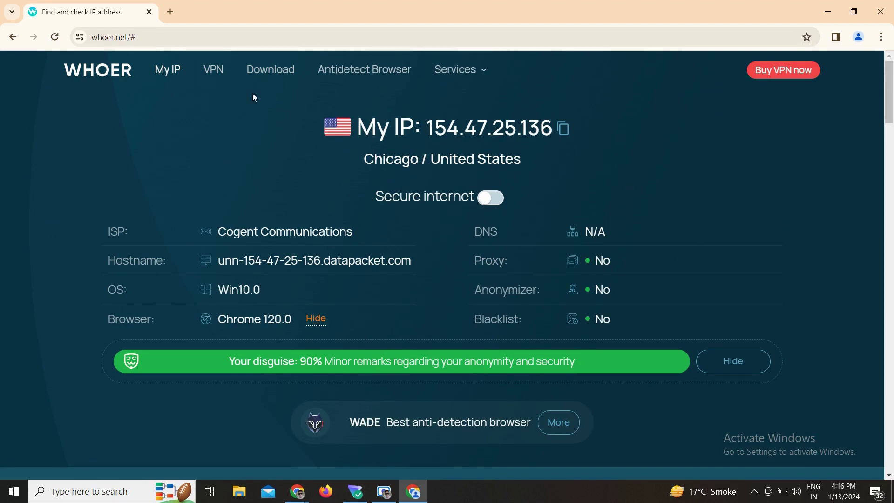
Search Google for "my time zone now" in a new tab and highlight the GMT offset in the answer
click(171, 12)
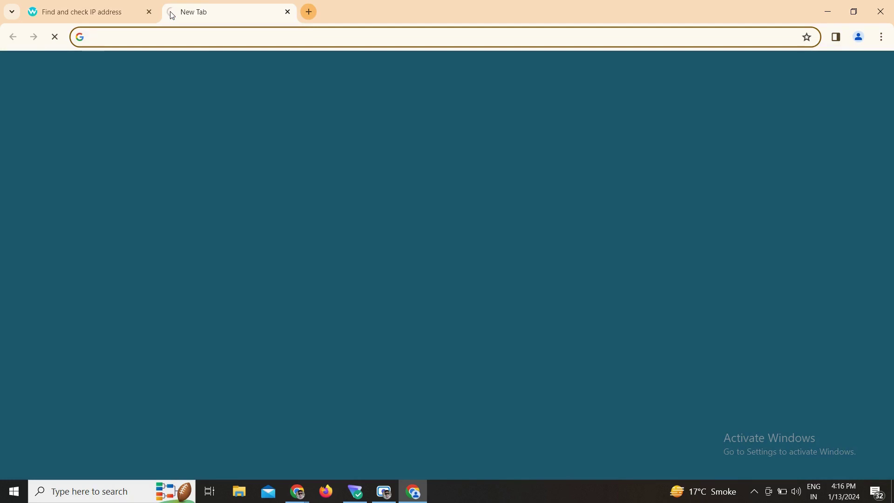
text(my t)
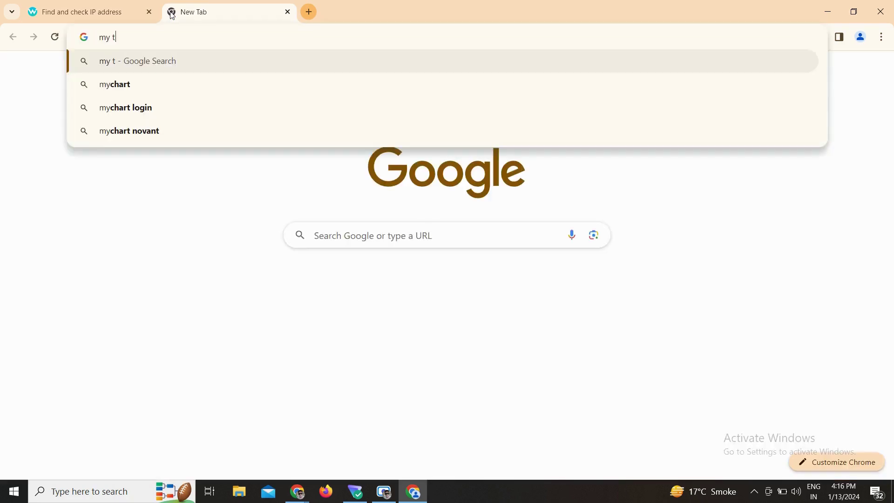
text(ime zone n)
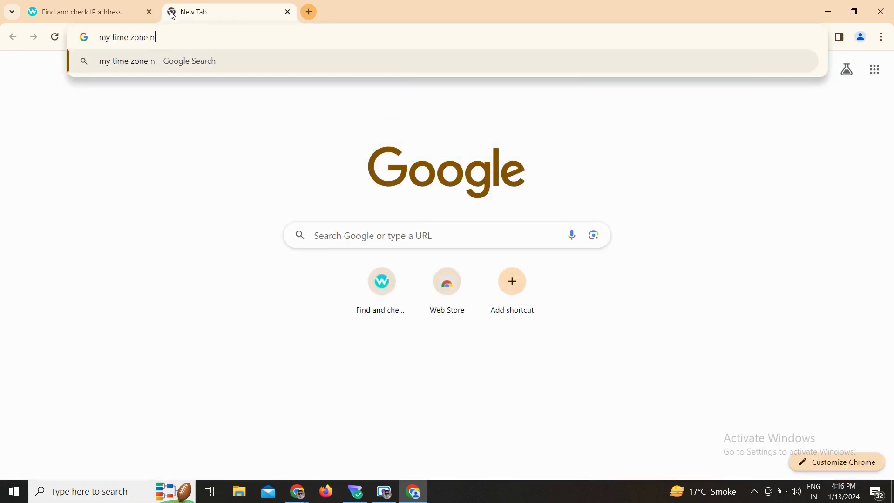
text(ow)
key(Return)
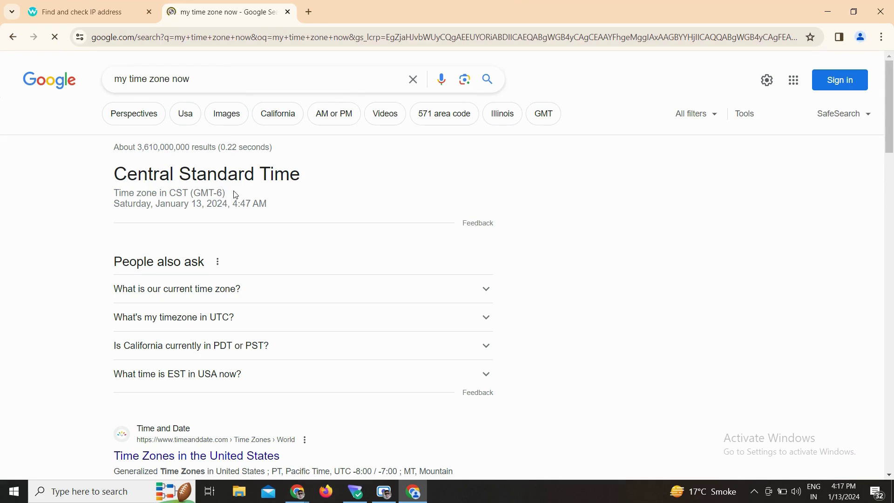
drag(235, 195, 192, 192)
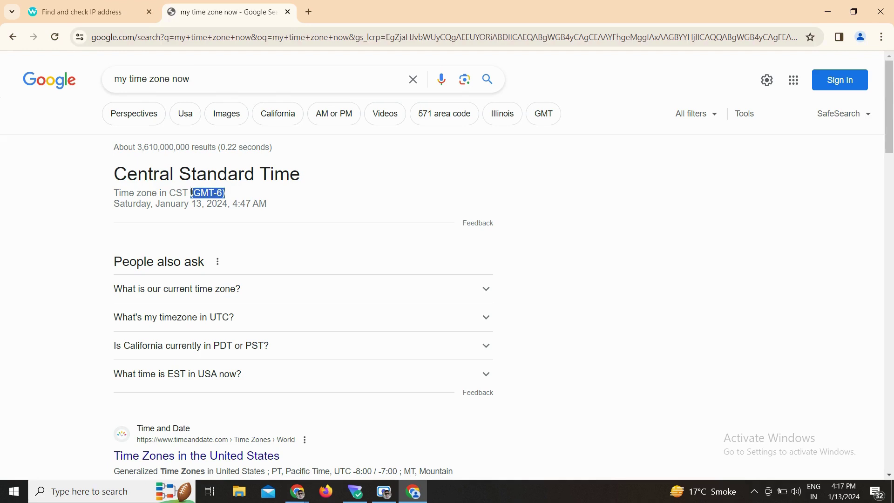
Highlight the local time and GMT offset in the Google answer and compare them with the whoer.net IP location
click(247, 191)
drag(272, 205, 239, 203)
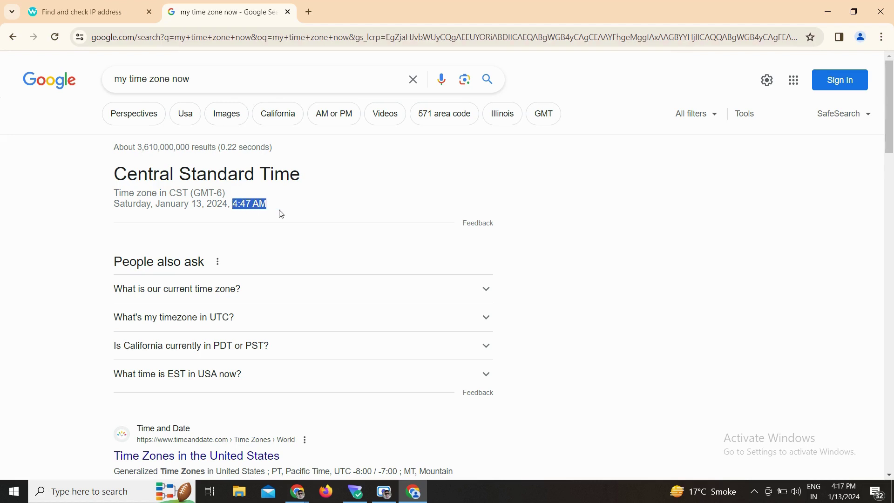
drag(228, 193, 195, 192)
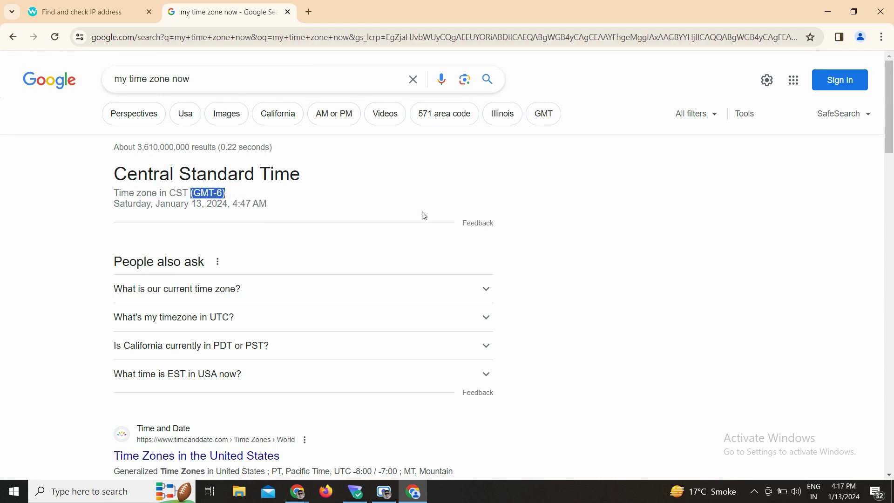
click(534, 219)
click(117, 10)
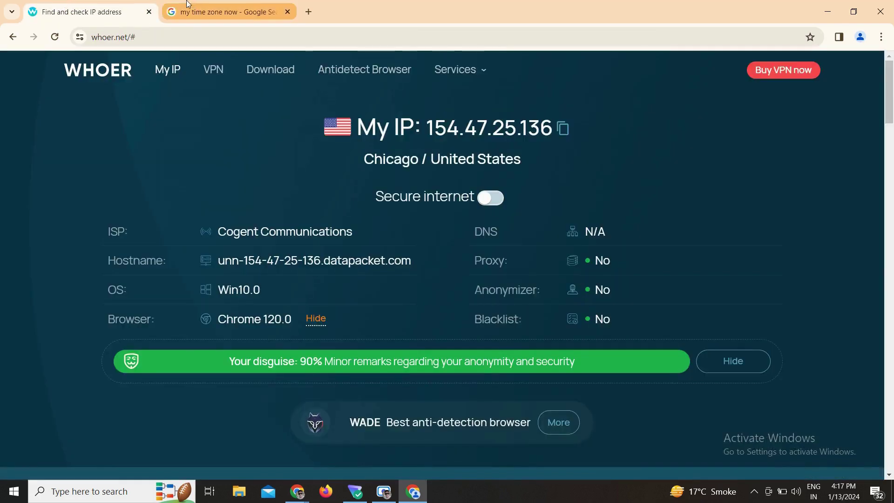
click(194, 4)
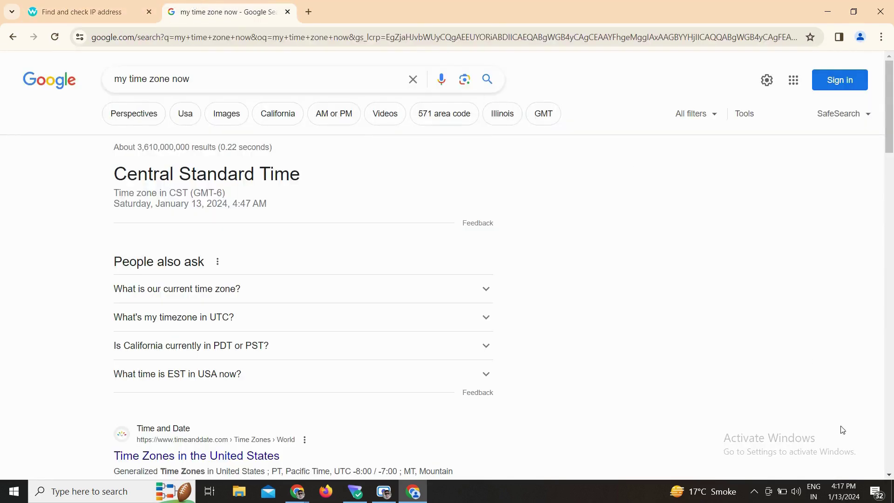
Open the Windows Date & time settings and bring up the time zone setting
mouse_move(843, 496)
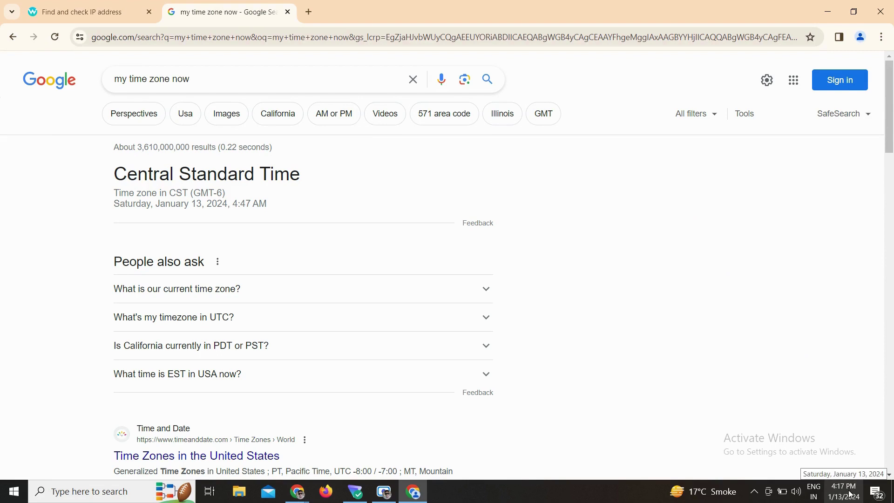
right_click(852, 495)
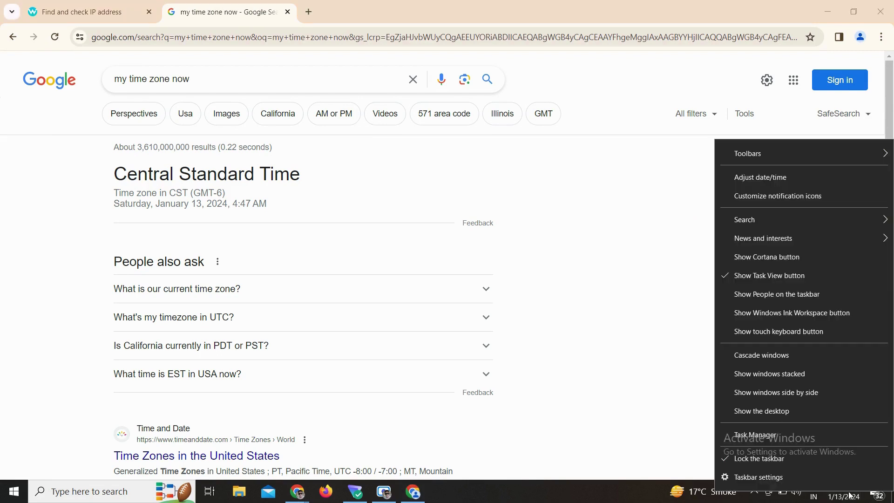
click(785, 178)
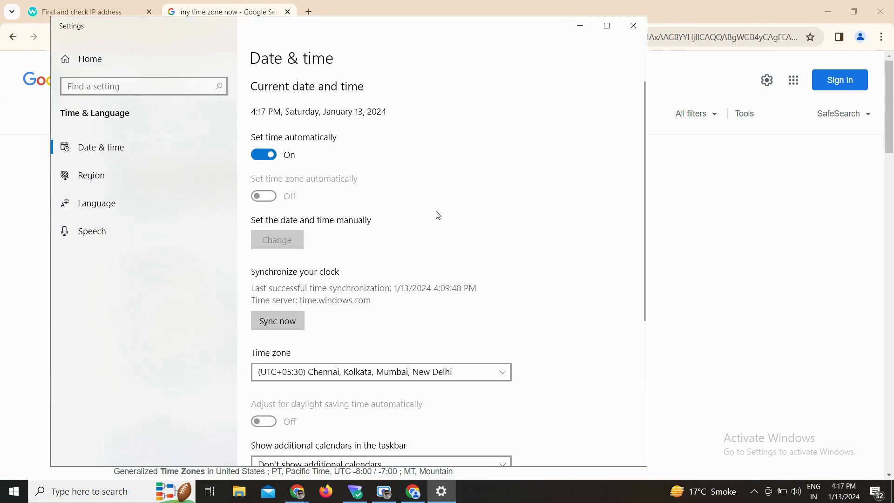
scroll(438, 216, down, 3)
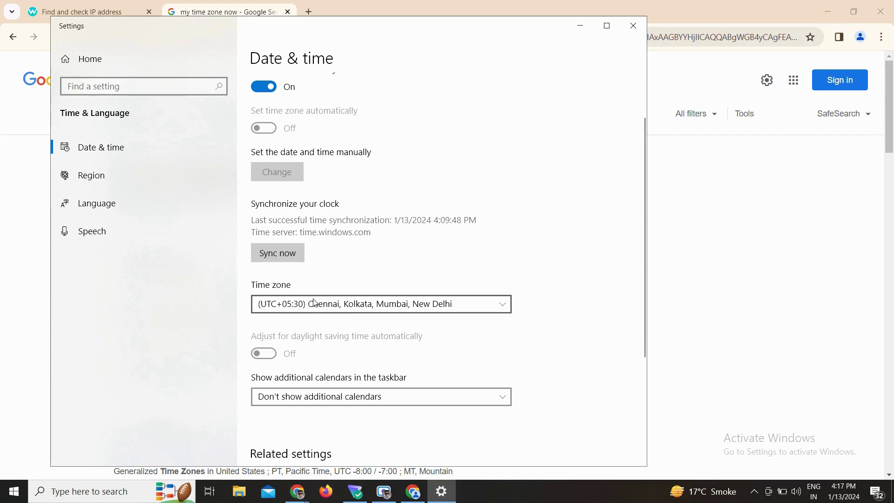
Recheck the GMT offset in the Google answer and return to the Date & time settings
click(818, 183)
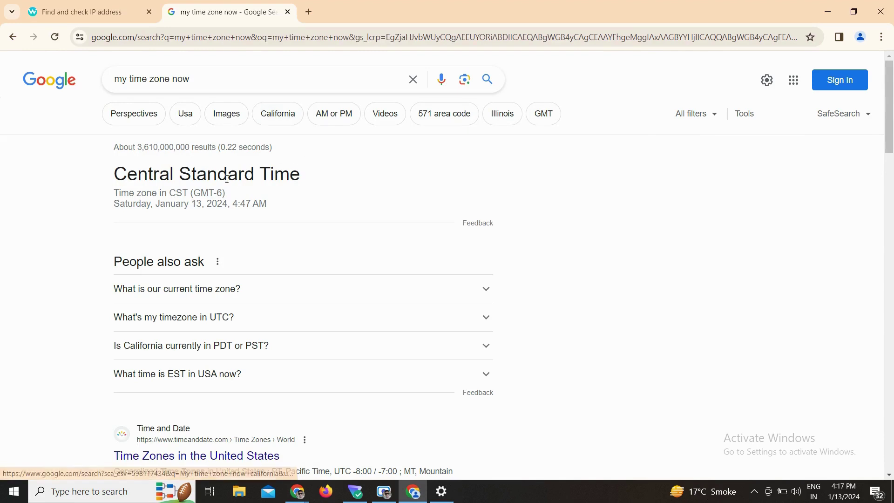
drag(233, 192, 195, 193)
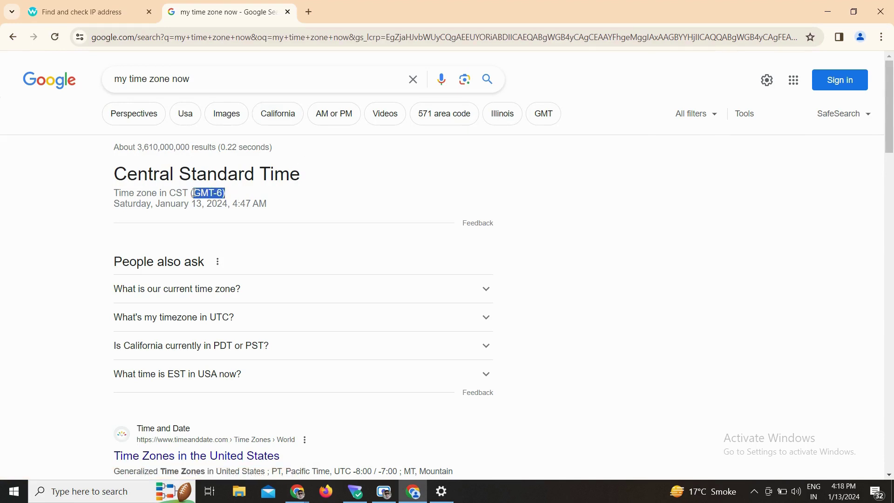
click(445, 491)
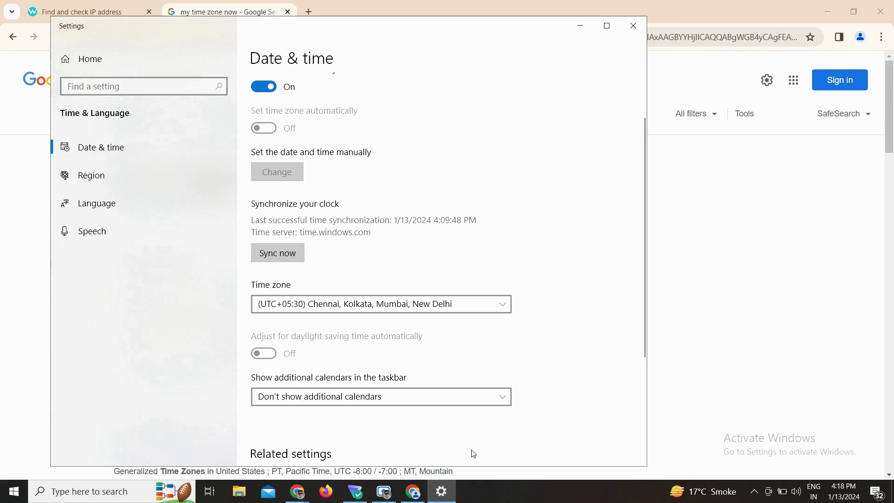
Set the system time zone to (UTC-06:00) Central Time (US & Canada) and synchronize the clock
click(463, 304)
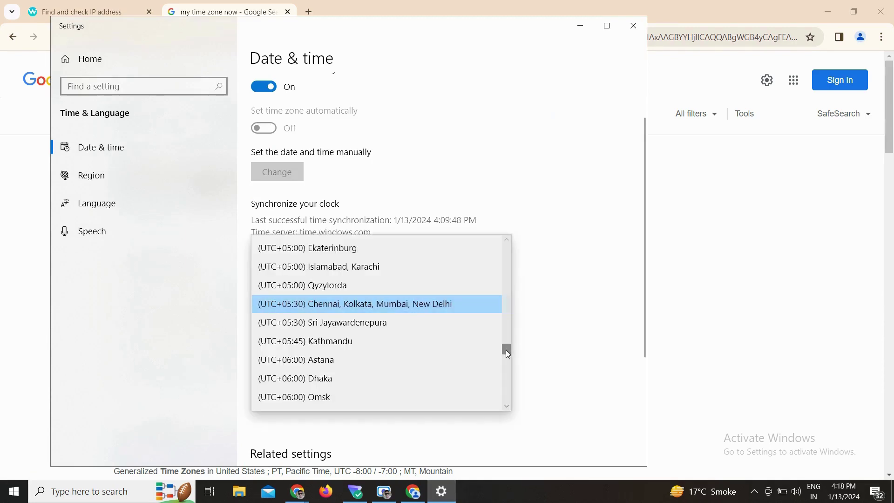
drag(505, 350, 503, 400)
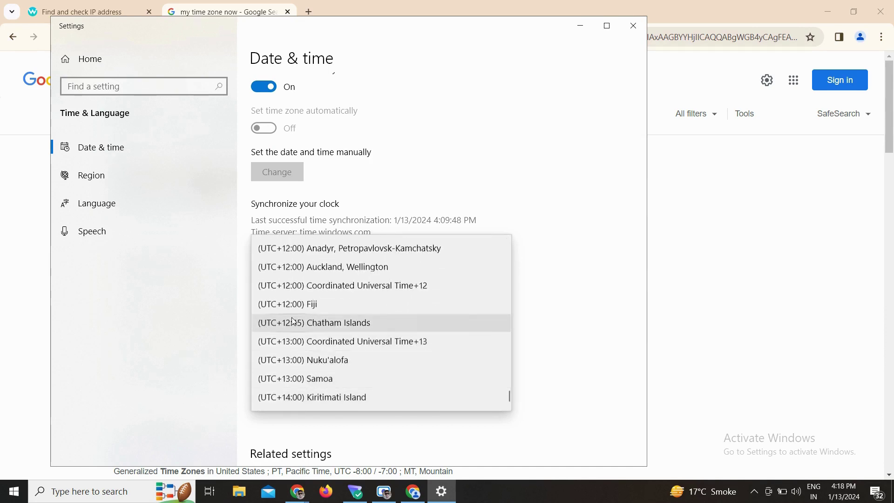
scroll(293, 313, up, 1)
scroll(292, 290, up, 5)
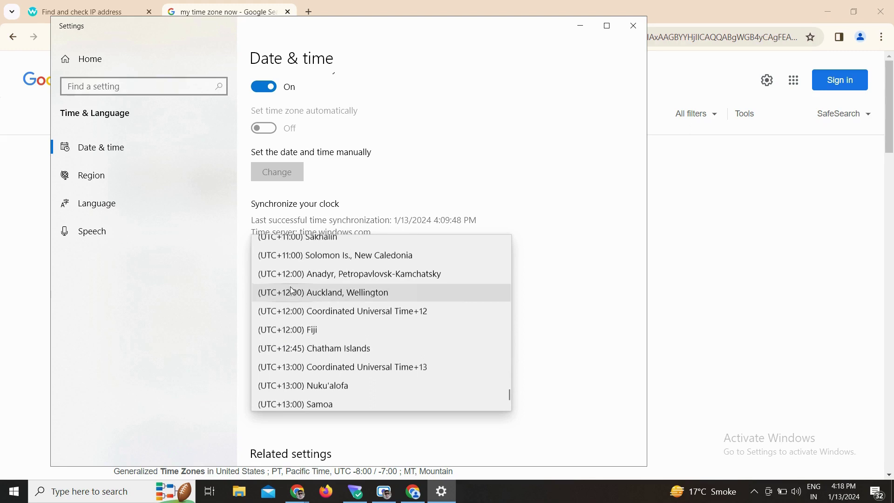
scroll(292, 289, up, 5)
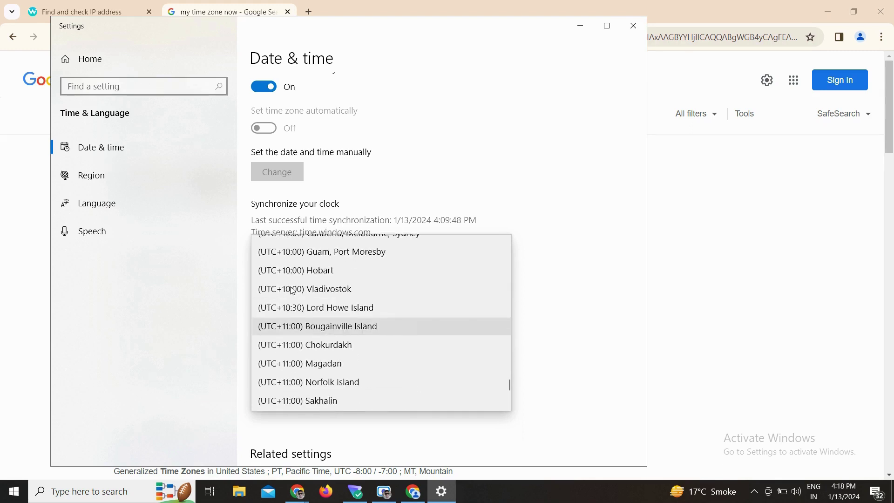
scroll(292, 290, up, 6)
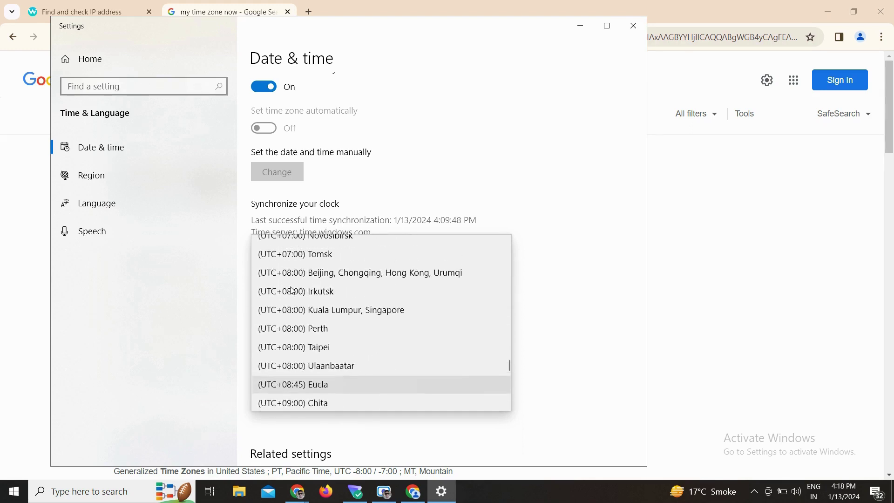
scroll(292, 290, up, 4)
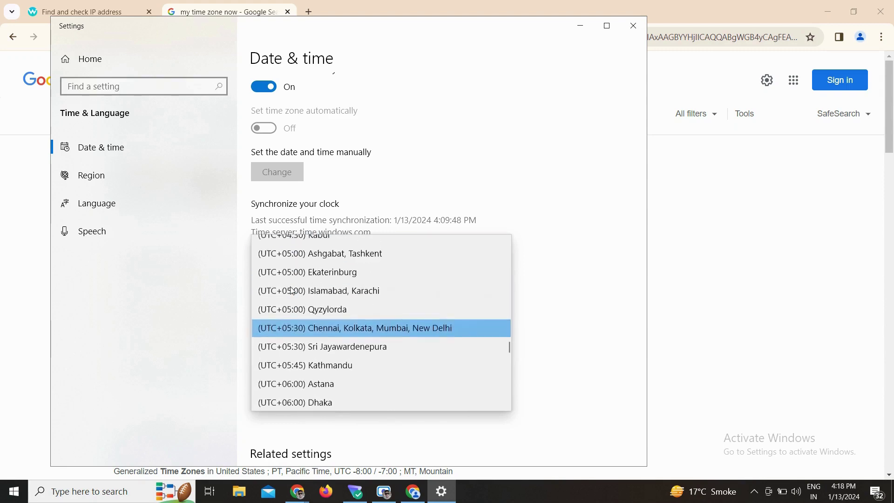
scroll(292, 290, up, 2)
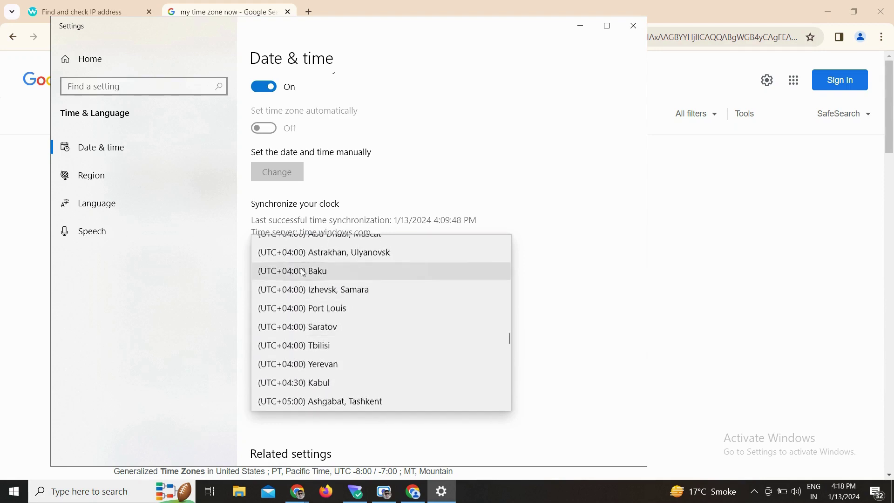
scroll(311, 277, up, 3)
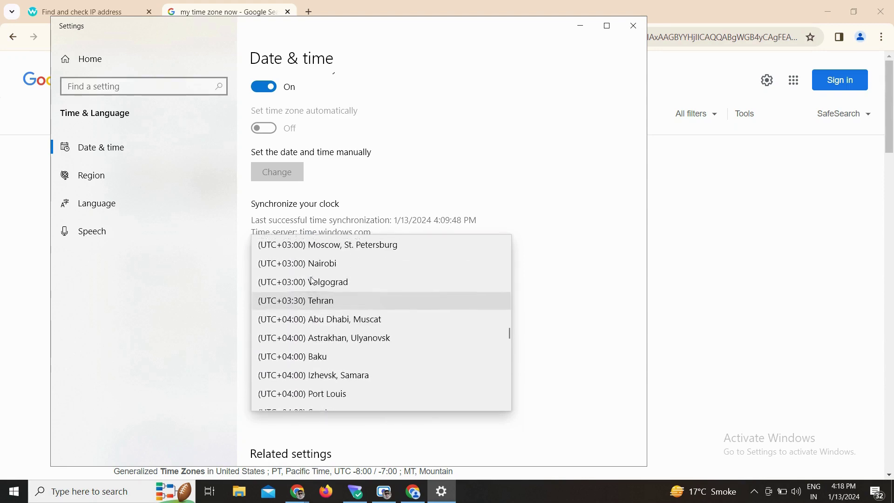
scroll(312, 280, up, 3)
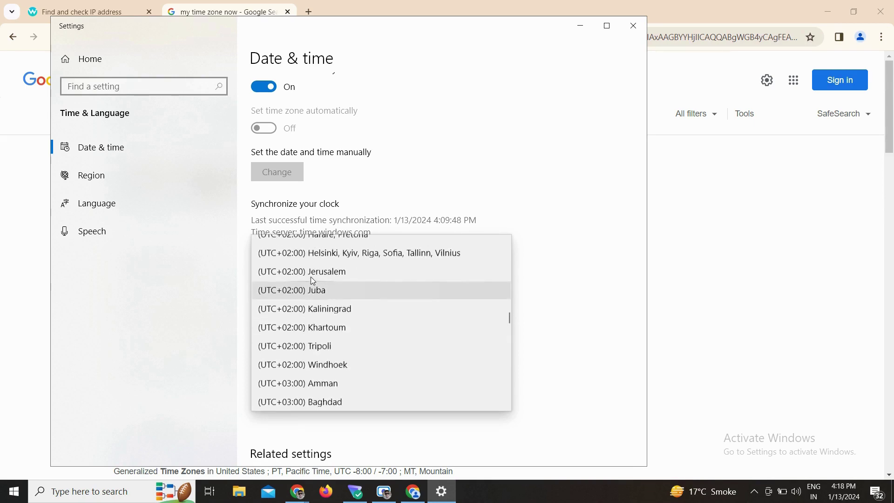
scroll(311, 287, up, 3)
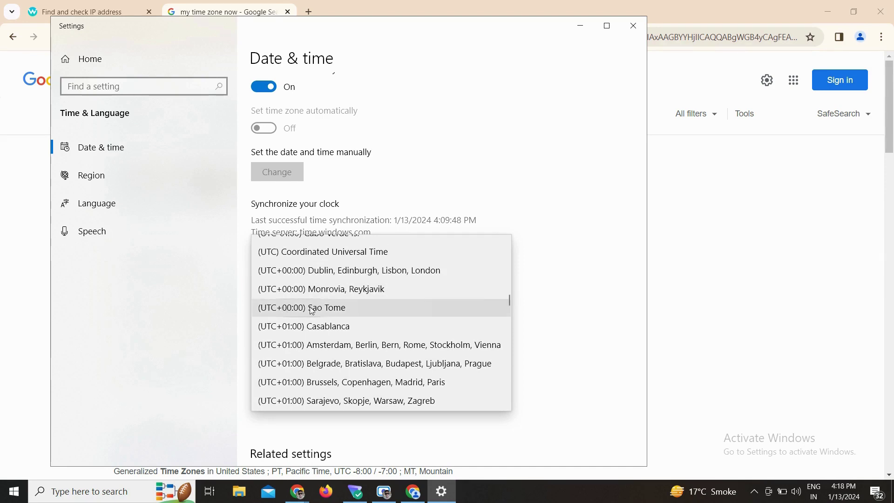
scroll(326, 310, up, 1)
scroll(326, 309, up, 4)
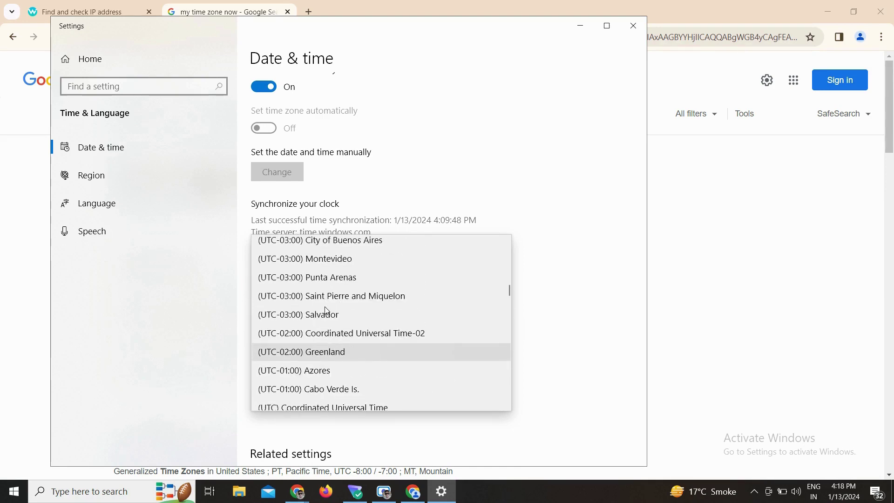
scroll(325, 306, up, 3)
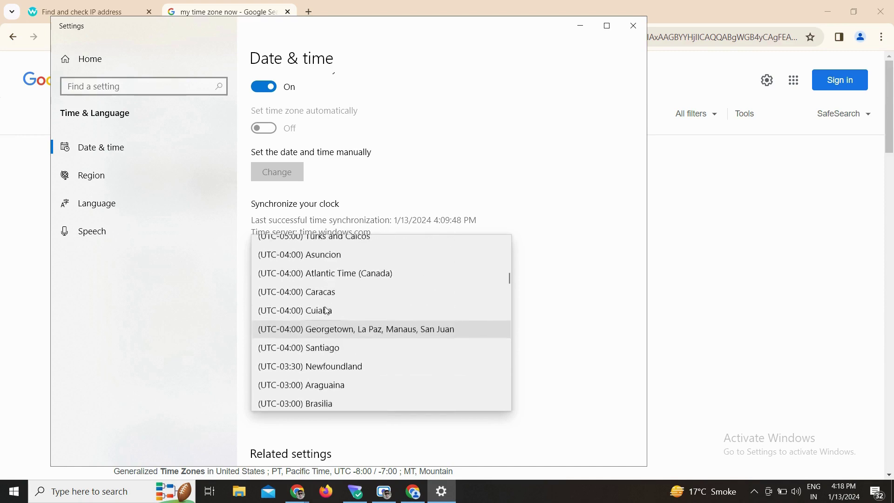
click(22, 223)
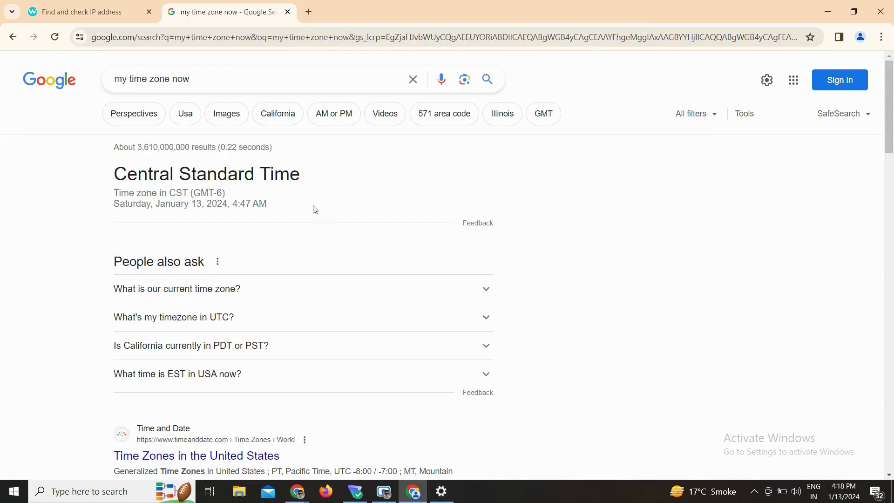
drag(227, 193, 194, 189)
click(441, 491)
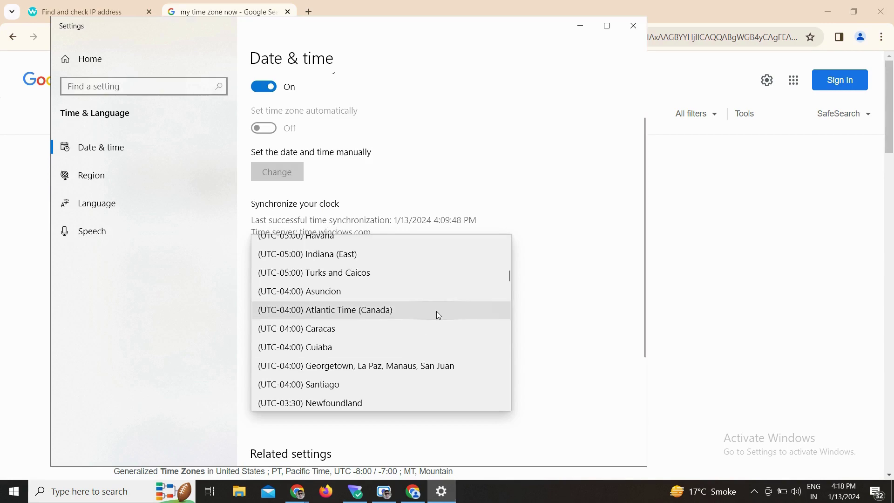
scroll(383, 295, up, 1)
scroll(384, 297, up, 2)
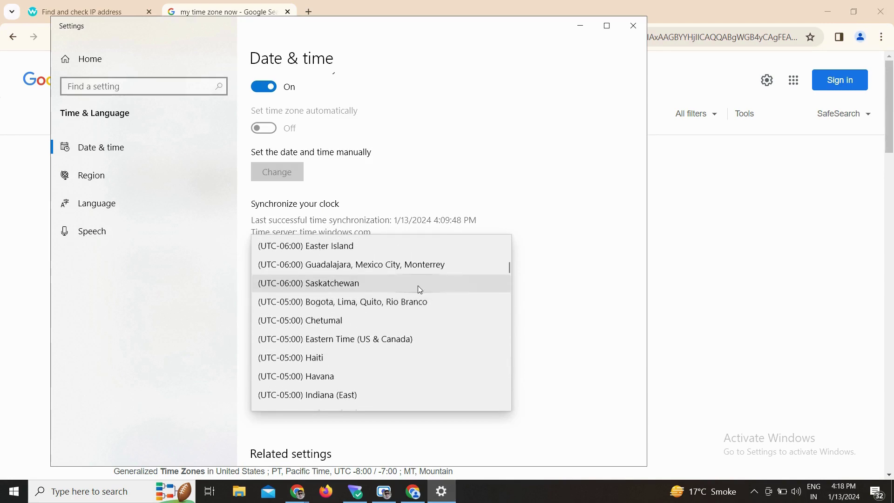
scroll(419, 289, up, 3)
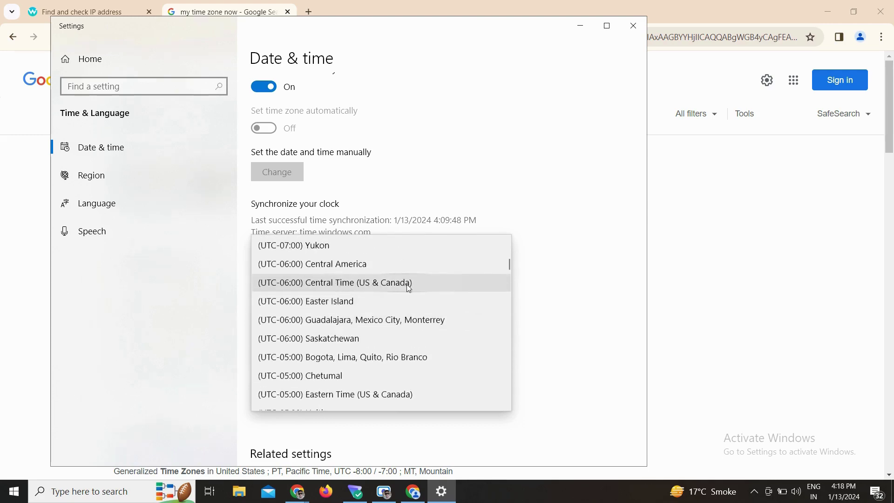
click(422, 285)
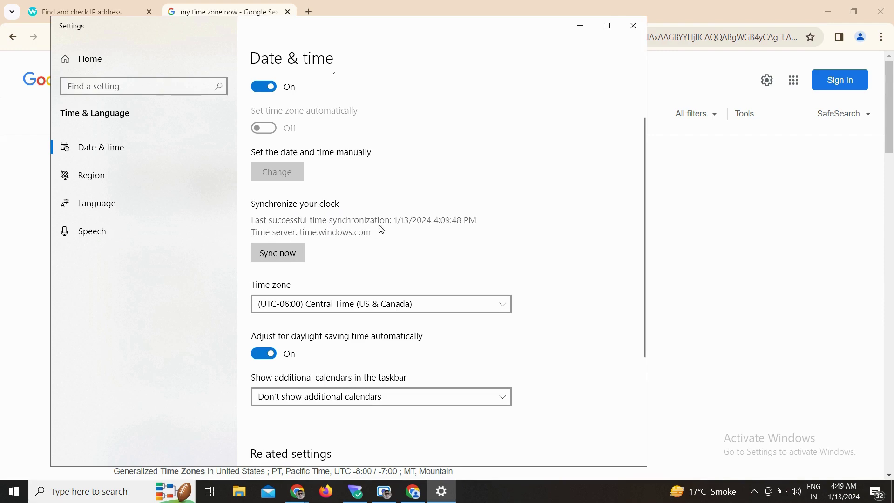
click(274, 257)
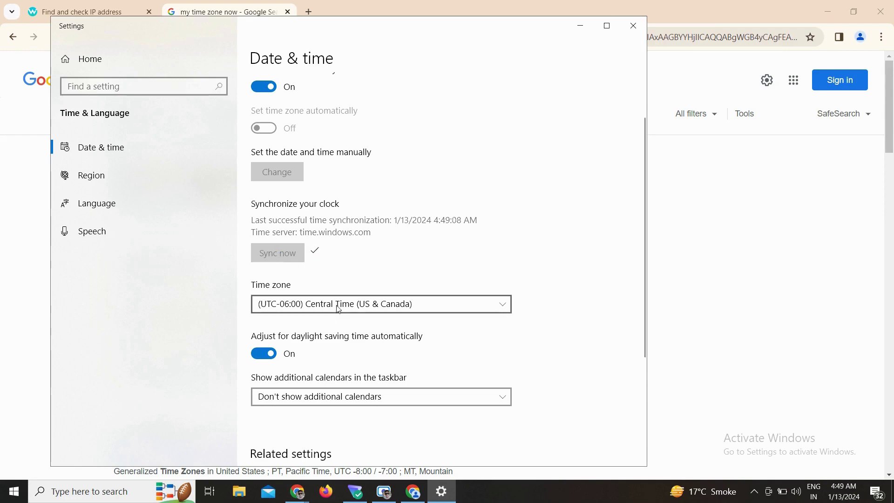
Return to the whoer.net page in the browser and reload it to recheck the disguise rating
click(32, 192)
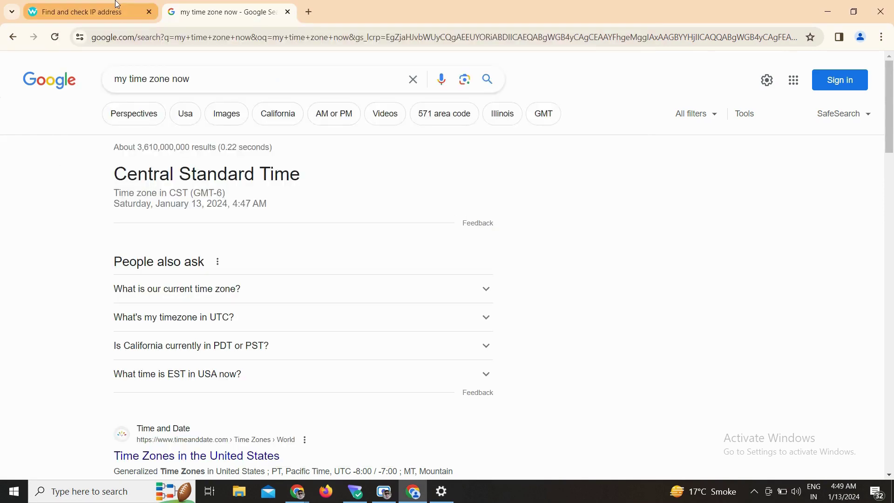
click(117, 4)
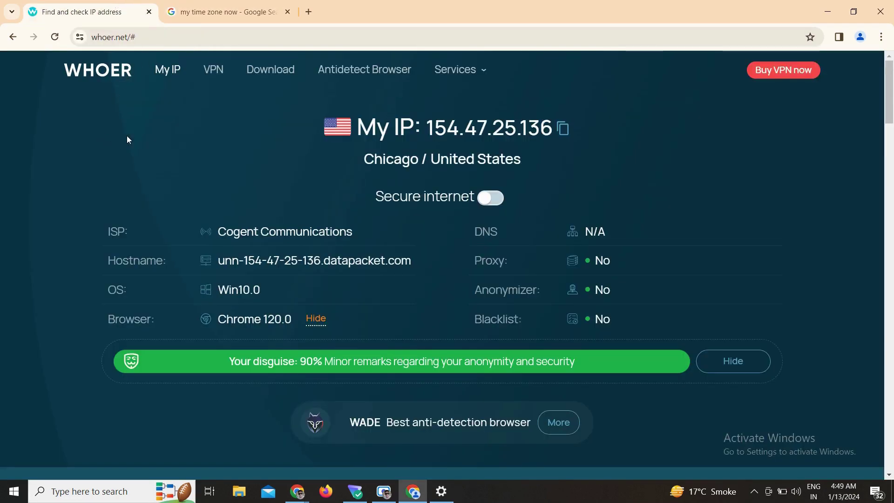
click(55, 37)
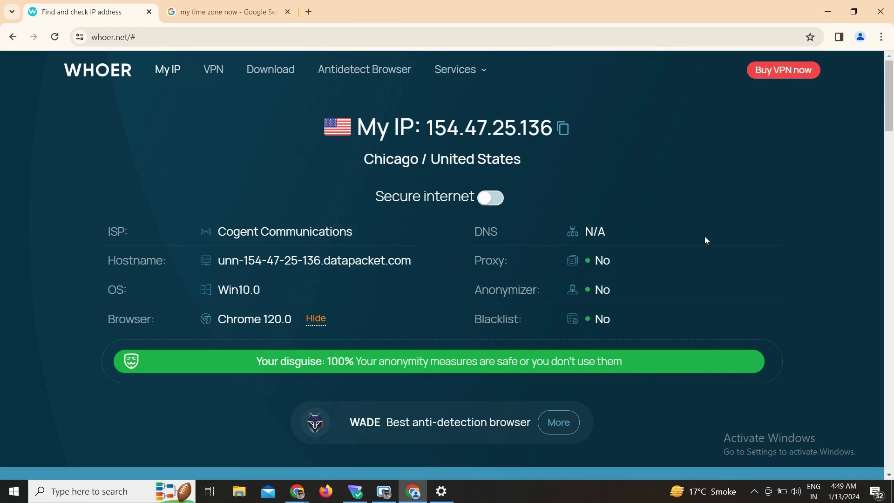
Examine the Time section of the IP address details and highlight the GMT offset of the local time
scroll(716, 280, down, 15)
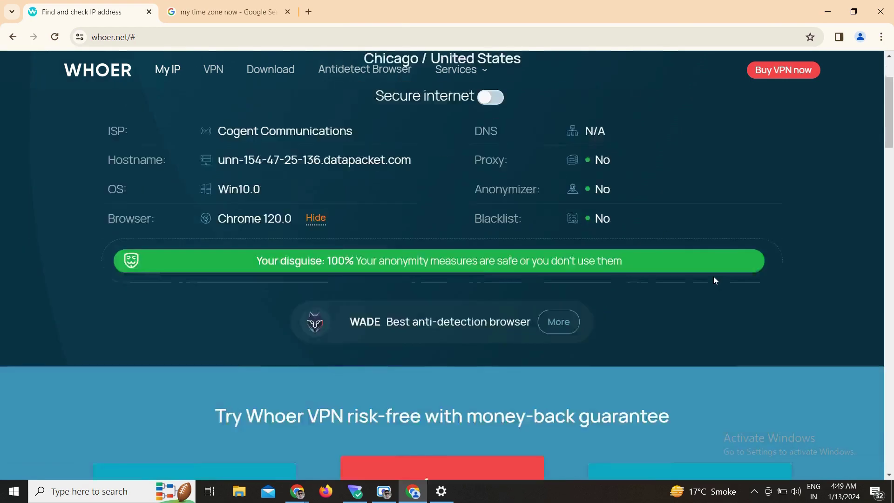
scroll(715, 280, down, 3)
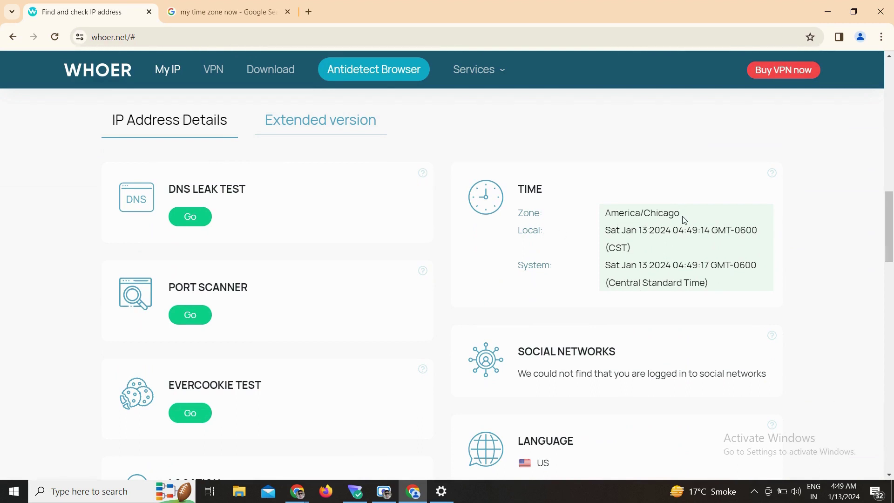
drag(683, 217, 716, 230)
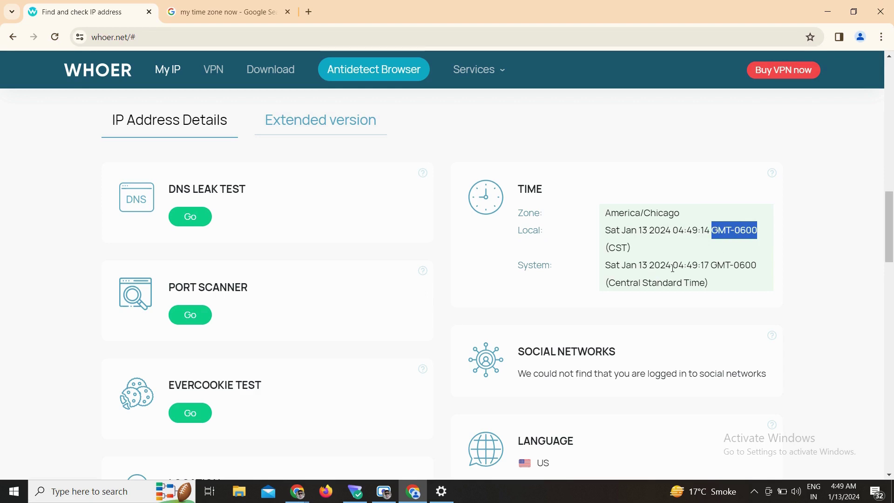
Highlight the GMT offset of the system time on whoer.net and review the remaining IP address details
drag(674, 266, 762, 263)
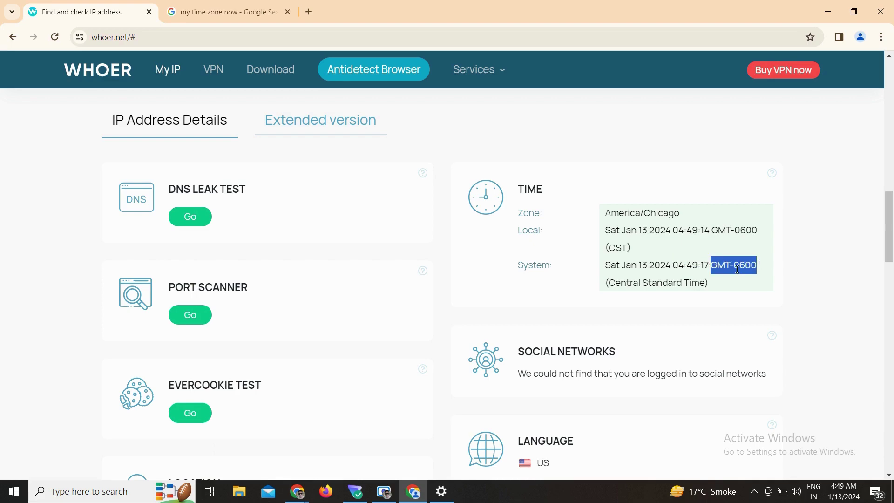
scroll(737, 269, down, 12)
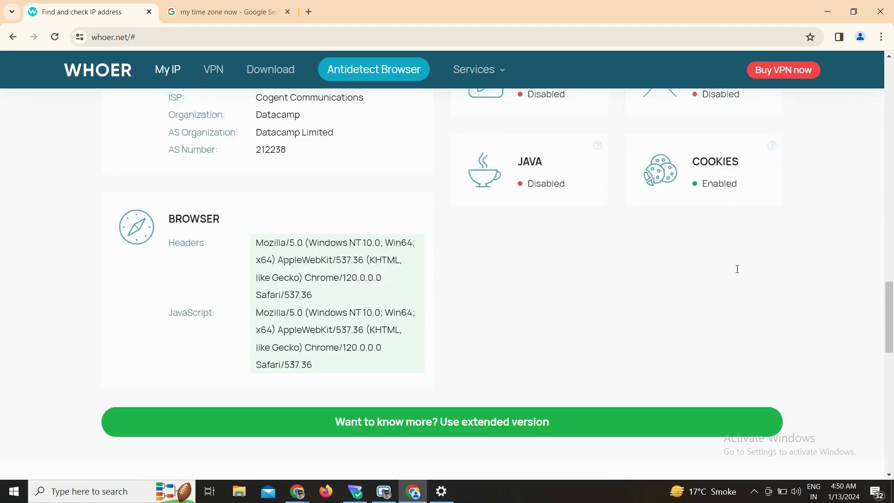
scroll(737, 269, down, 4)
scroll(737, 269, up, 15)
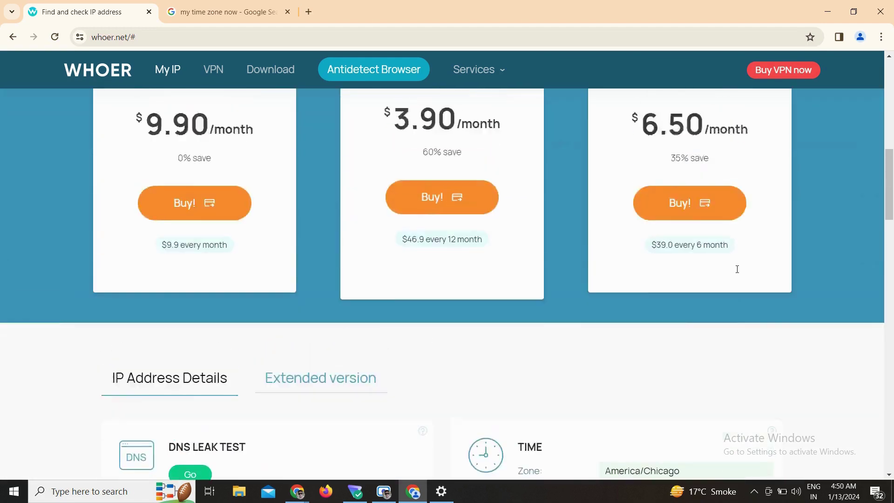
scroll(737, 270, up, 8)
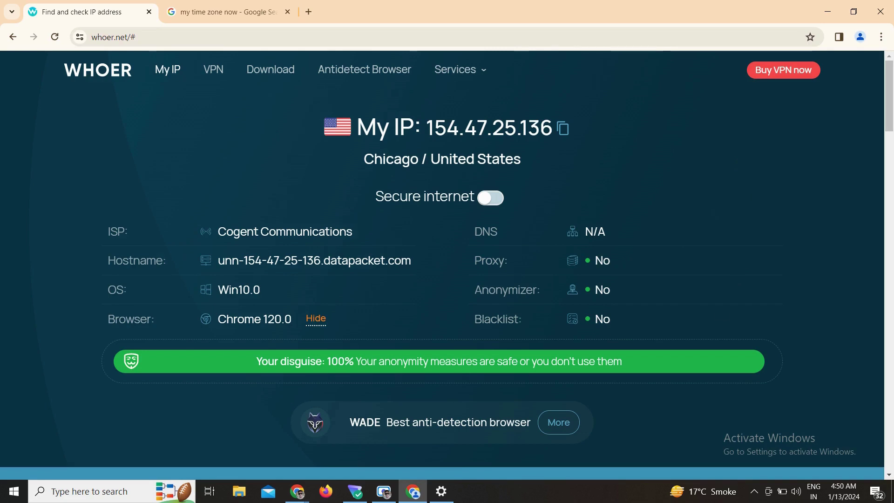
Switch to Windows Settings and review the selected time zone and the country or region without changing them
click(441, 491)
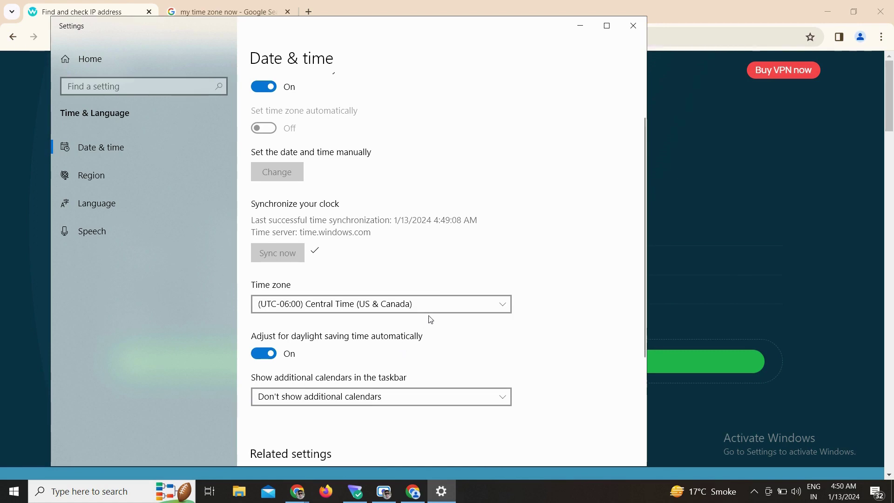
click(439, 306)
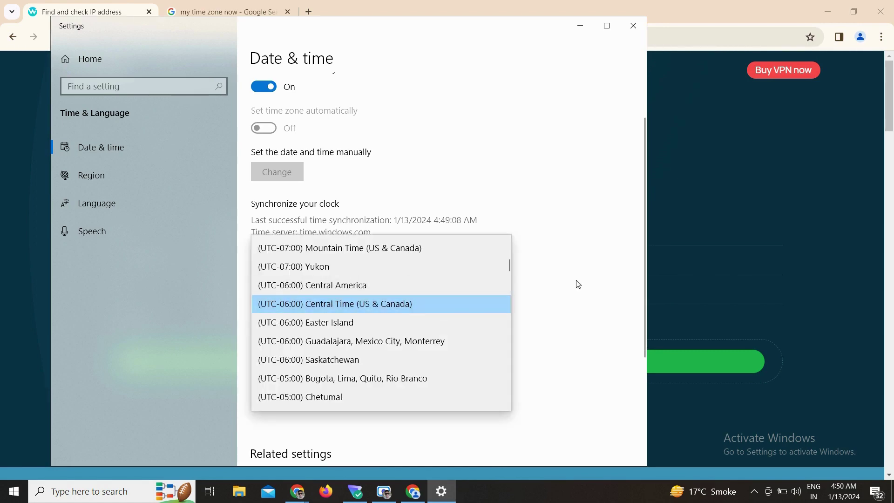
click(579, 284)
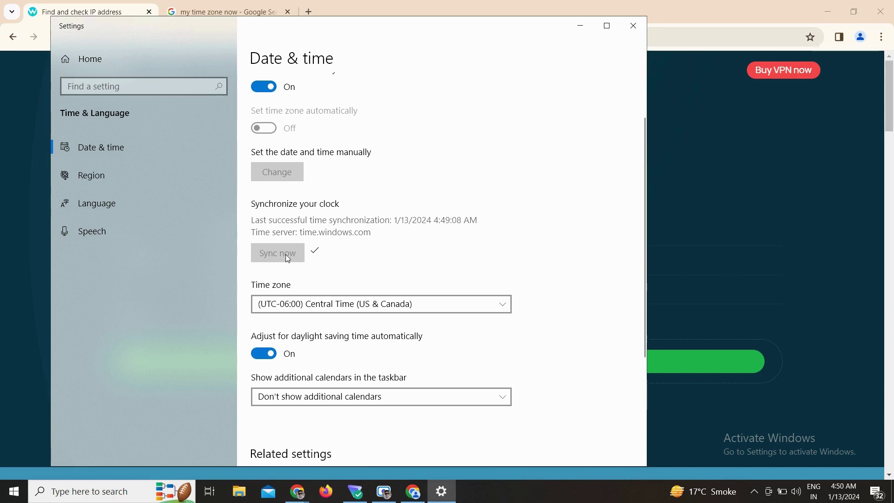
click(164, 176)
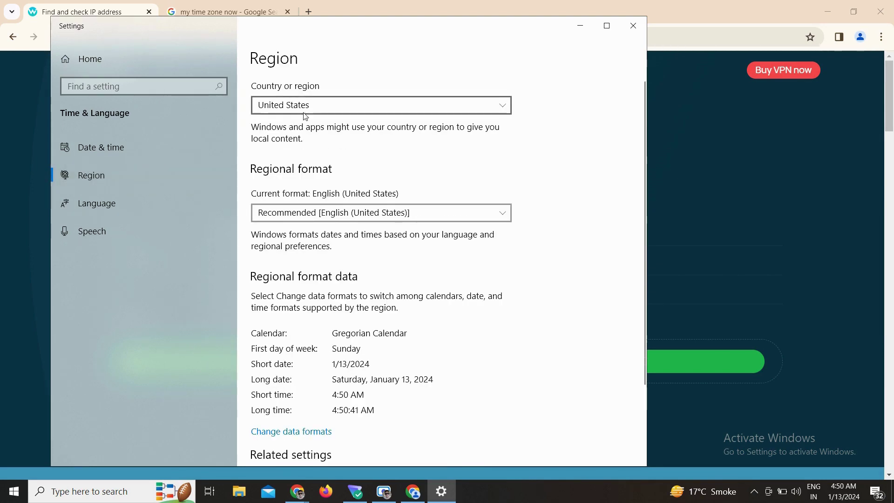
click(317, 105)
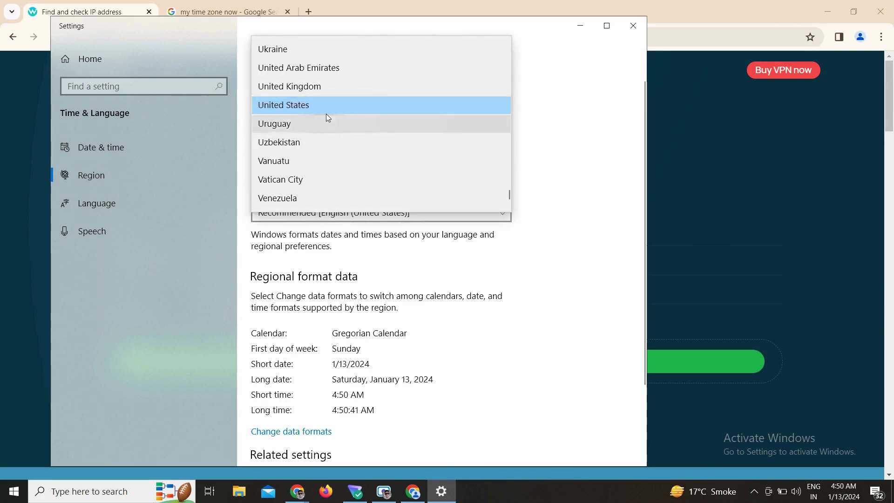
click(562, 143)
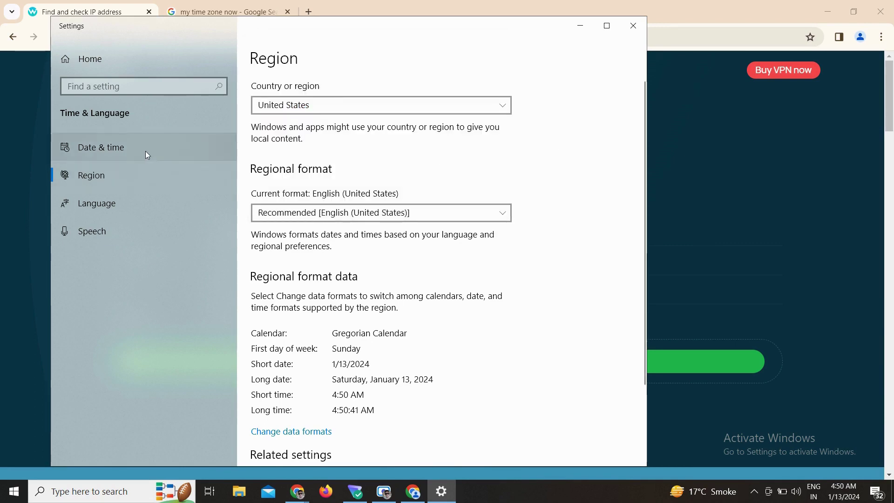
Return to the Date & time settings and synchronize the clock again
click(174, 149)
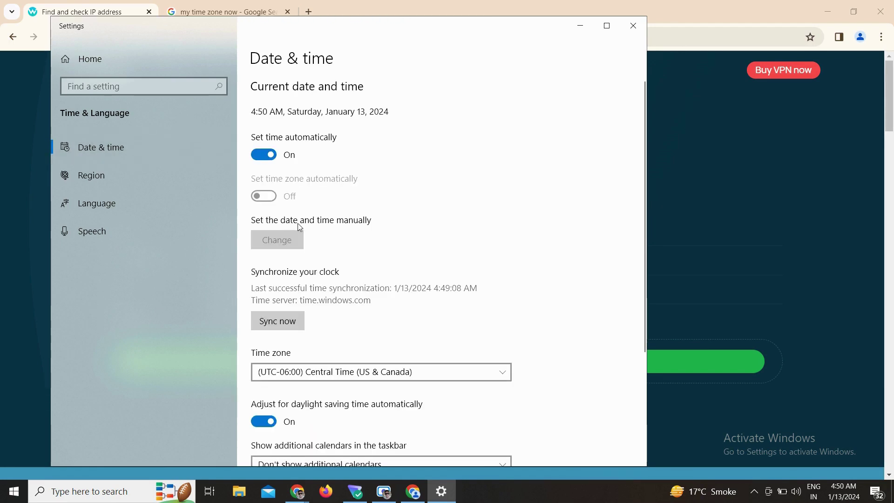
click(279, 323)
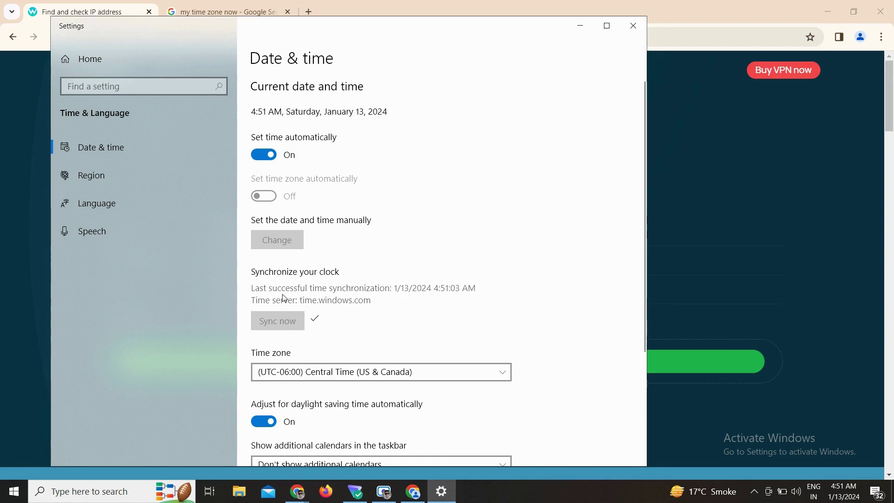
Switch back to the browser, reload whoer.net, and examine the Anonymizer entry and the disguise rating by highlighting them
click(39, 122)
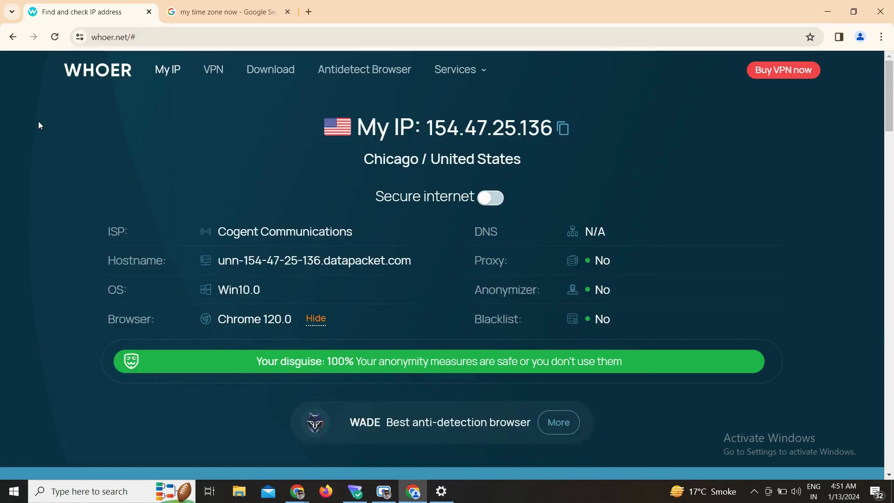
click(57, 38)
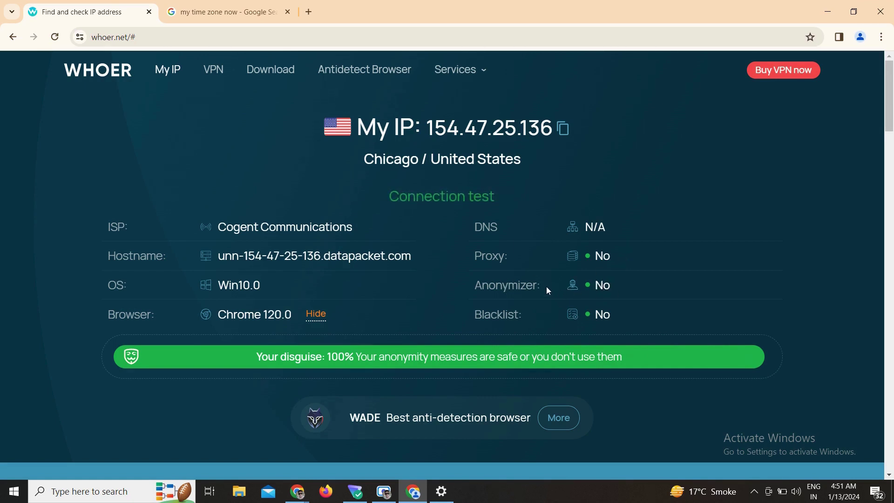
drag(546, 286, 478, 291)
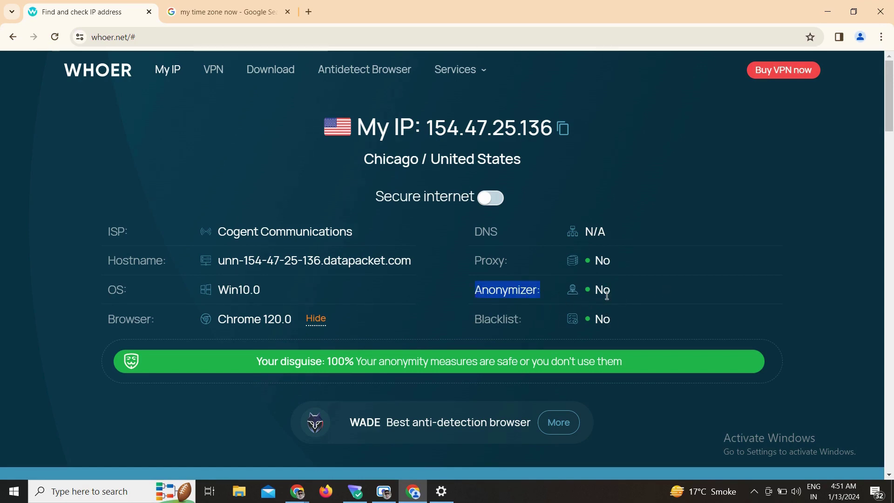
click(630, 292)
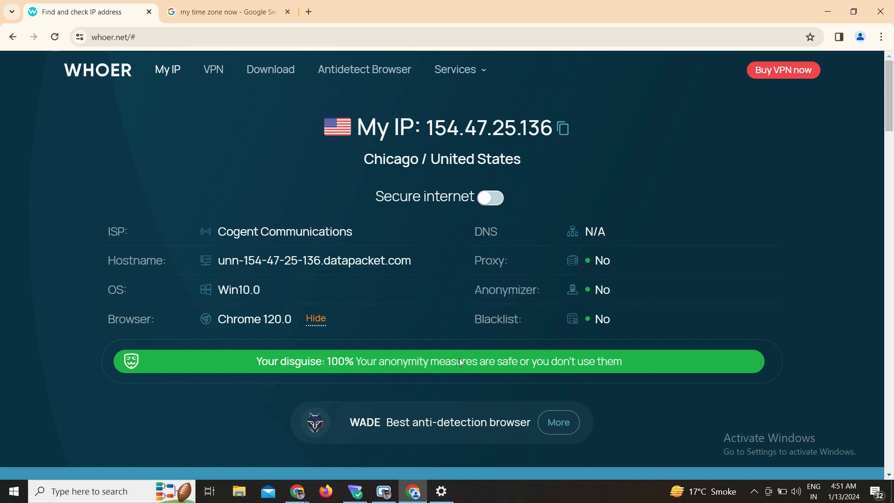
drag(252, 365, 624, 365)
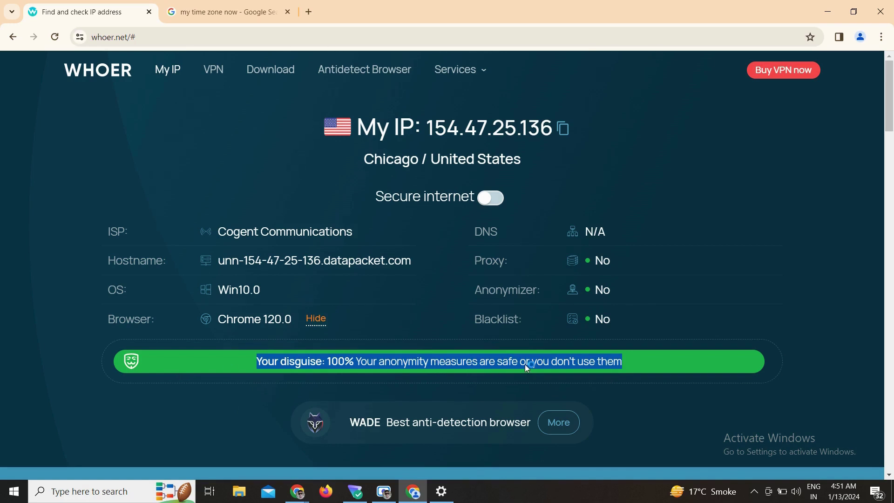
click(745, 301)
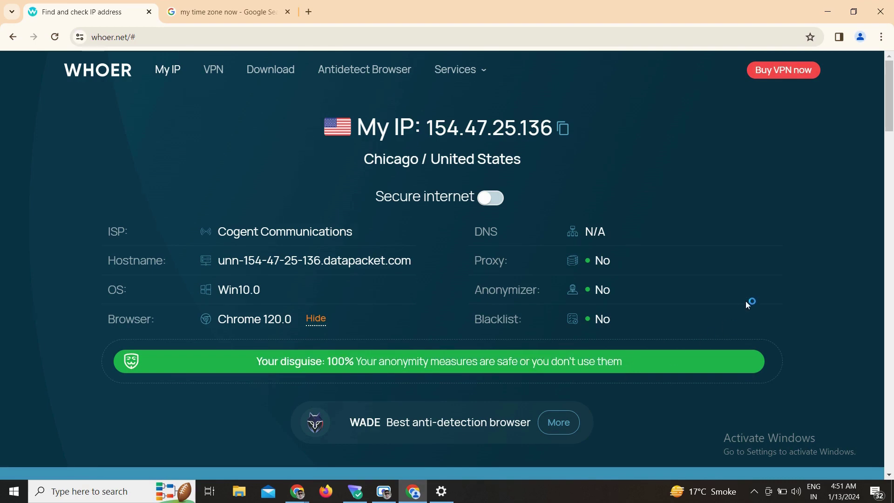